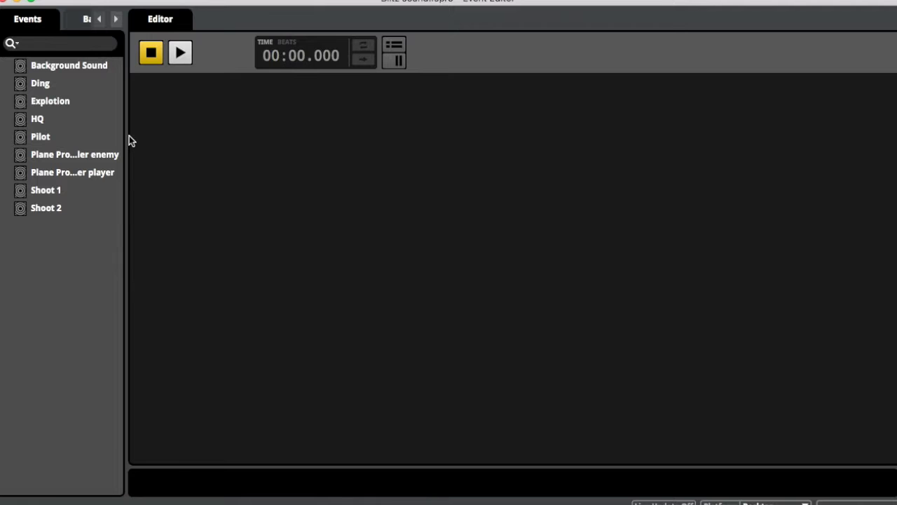
- Widen the events list to show full event names, and audition the Ding event
{"action": "mouse_move", "coordinate": [126, 133]}
{"action": "left_mouse_down"}
{"action": "mouse_move", "coordinate": [183, 136]}
{"action": "mouse_move", "coordinate": [138, 136]}
{"action": "left_mouse_up"}
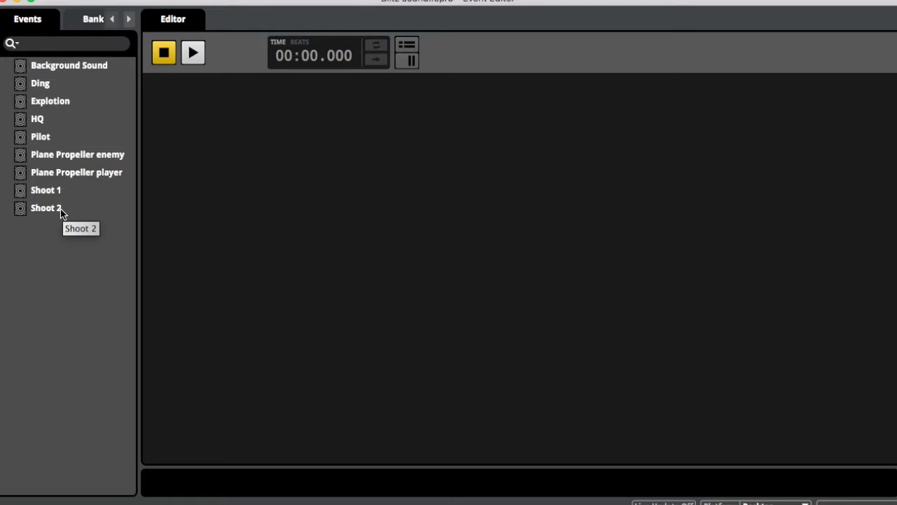
{"action": "left_click", "coordinate": [63, 85]}
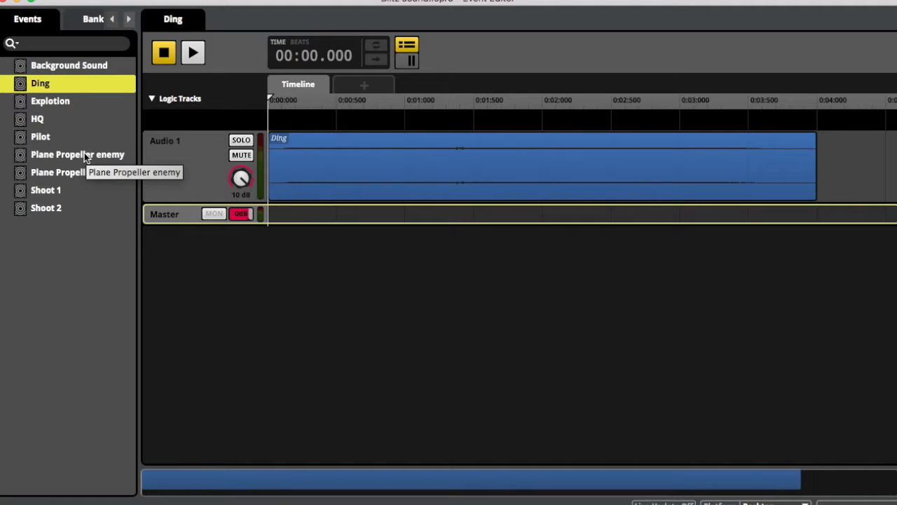
{"action": "key", "text": "space"}
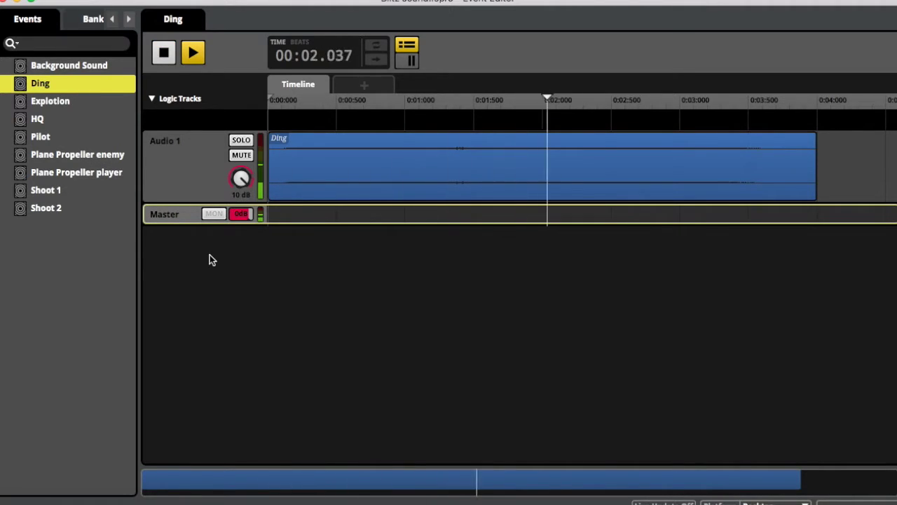
{"action": "key", "text": "space"}
- Audition the Explotion event and the HQ event
{"action": "left_click", "coordinate": [43, 102]}
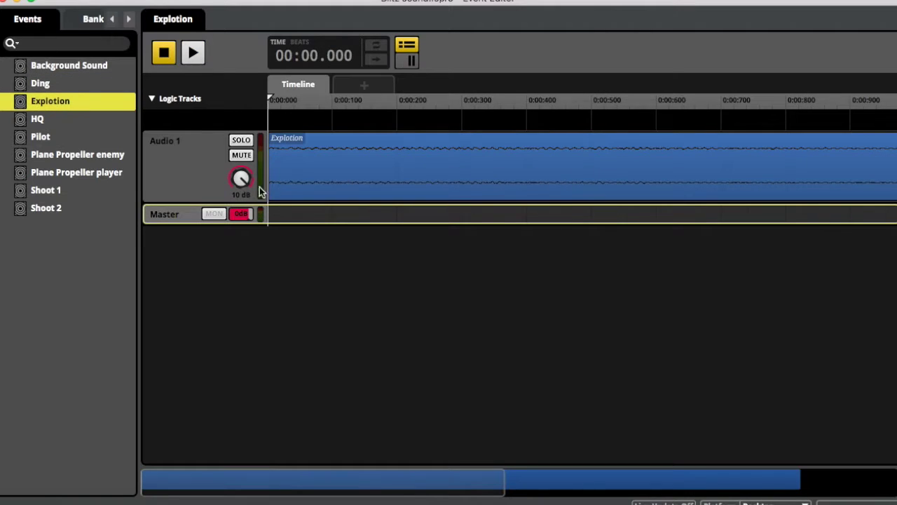
{"action": "key", "text": "space"}
{"action": "left_click", "coordinate": [51, 120]}
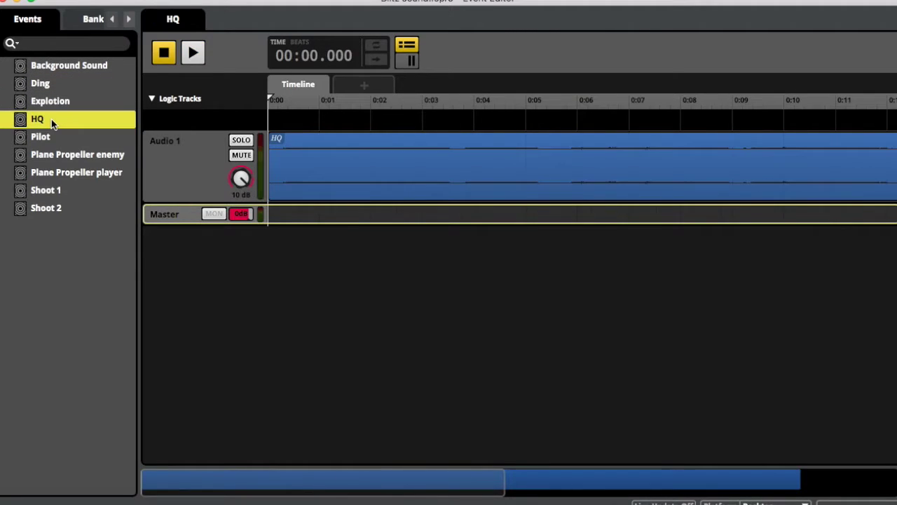
{"action": "key", "text": "space"}
{"action": "key", "text": "space"}
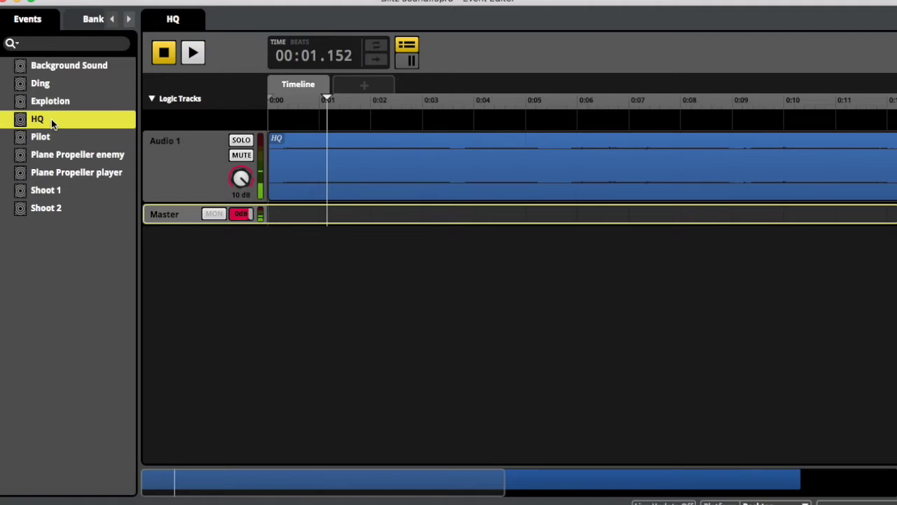
- Audition the Pilot, Plane Propeller enemy and Plane Propeller player events
{"action": "left_click", "coordinate": [51, 136]}
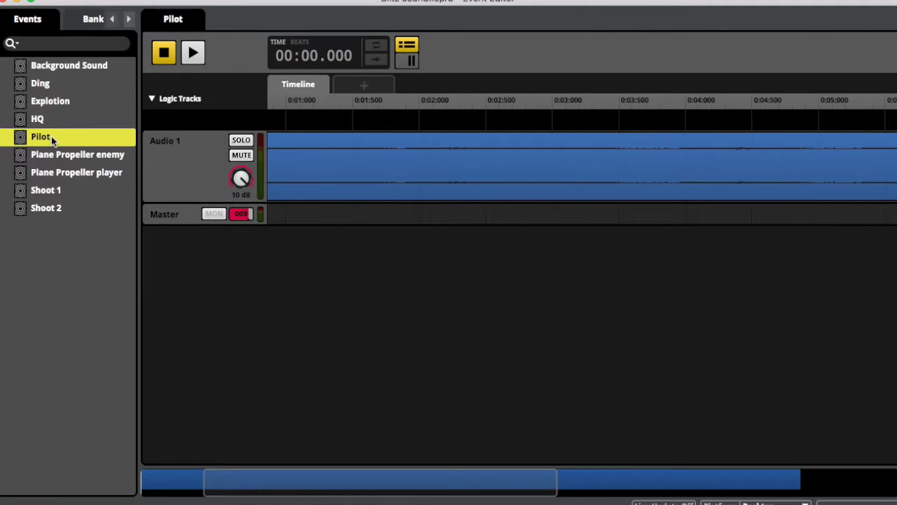
{"action": "key", "text": "space"}
{"action": "key", "text": "space"}
{"action": "left_click", "coordinate": [62, 155]}
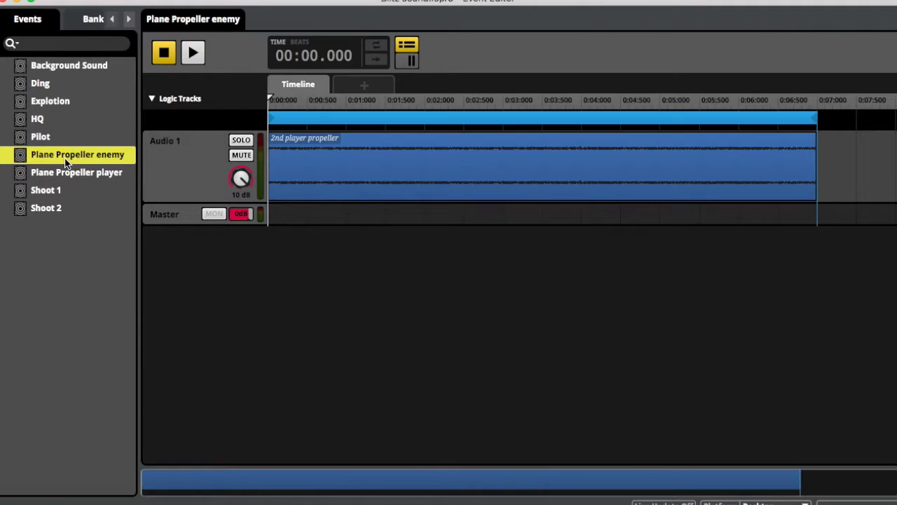
{"action": "key", "text": "space"}
{"action": "key", "text": "space"}
{"action": "left_click", "coordinate": [68, 173]}
{"action": "key", "text": "space"}
- Audition the Shoot 1 event and the Shoot 2 event
{"action": "left_click", "coordinate": [64, 198]}
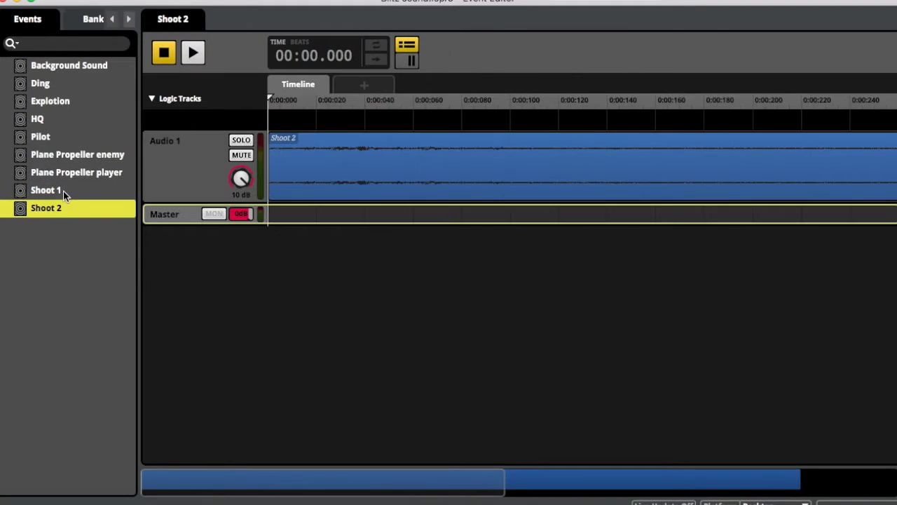
{"action": "left_click", "coordinate": [63, 191]}
{"action": "key", "text": "space"}
{"action": "key", "text": "space"}
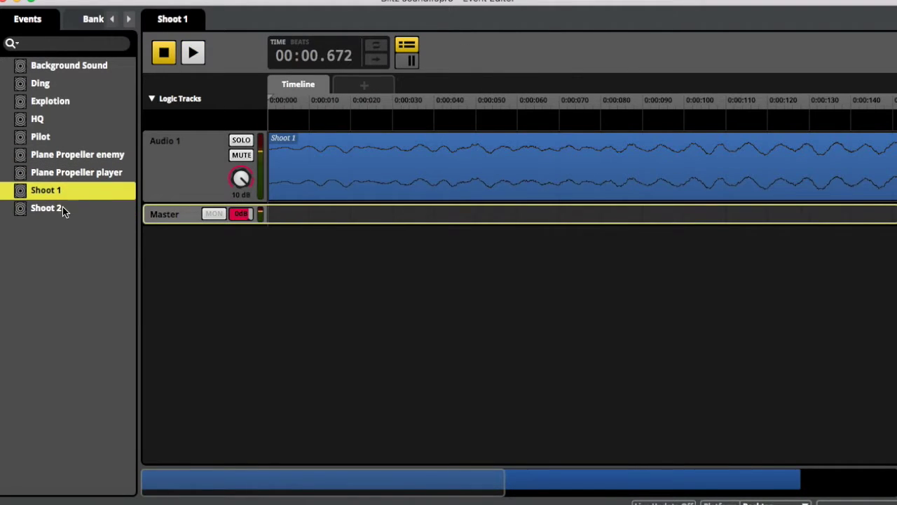
{"action": "left_click", "coordinate": [62, 207]}
{"action": "key", "text": "space"}
{"action": "key", "text": "space"}
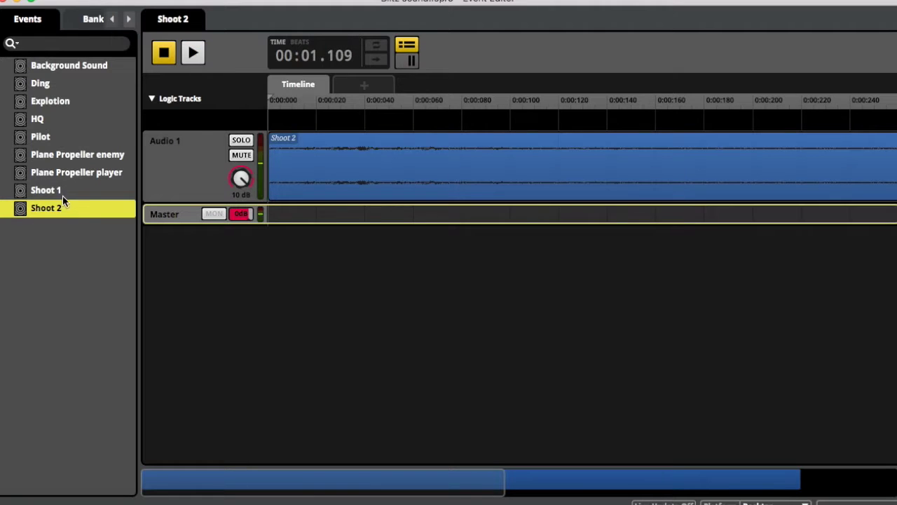
- Replay the Shoot 1 event several times in quick succession to hear it as repeated gunfire
{"action": "left_click", "coordinate": [61, 193]}
{"action": "key", "text": "space"}
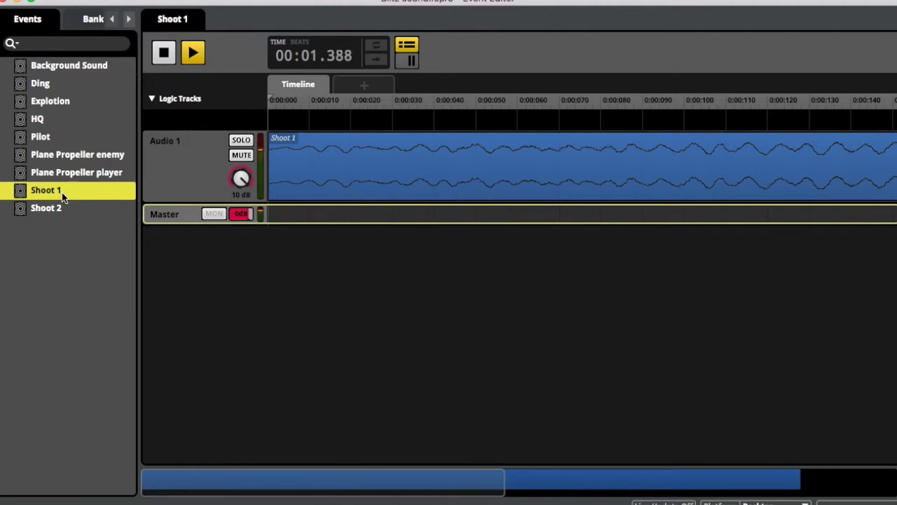
{"action": "key", "text": "space"}
{"action": "key", "text": "space"}
{"action": "key", "text": "space"}
{"action": "key", "text": "space"}
{"action": "key", "text": "space"}
{"action": "key", "text": "space"}
{"action": "key", "text": "space"}
{"action": "key", "text": "space"}
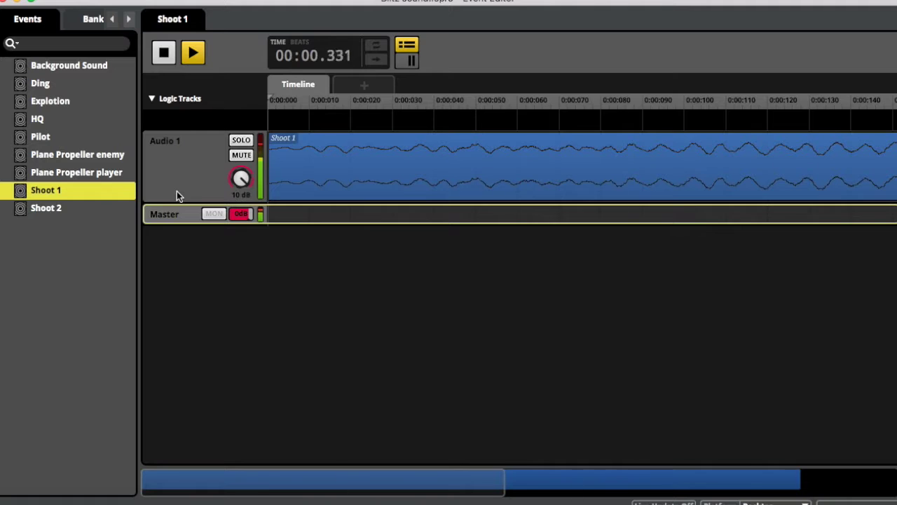
{"action": "key", "text": "space"}
{"action": "key", "text": "space"}
{"action": "key", "text": "space"}
{"action": "key", "text": "space"}
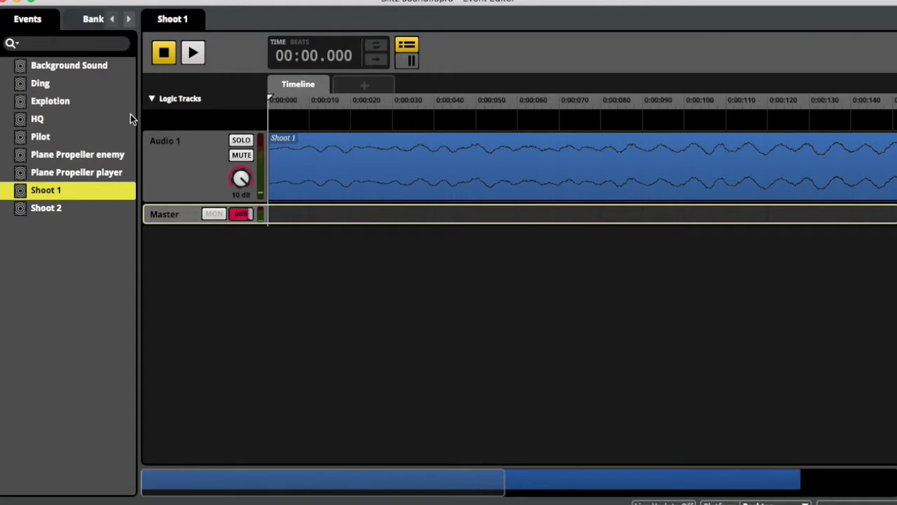
- Open the Background Sound event and examine its tracks across the Forest, Dessert and Beach sections
{"action": "left_click", "coordinate": [91, 68]}
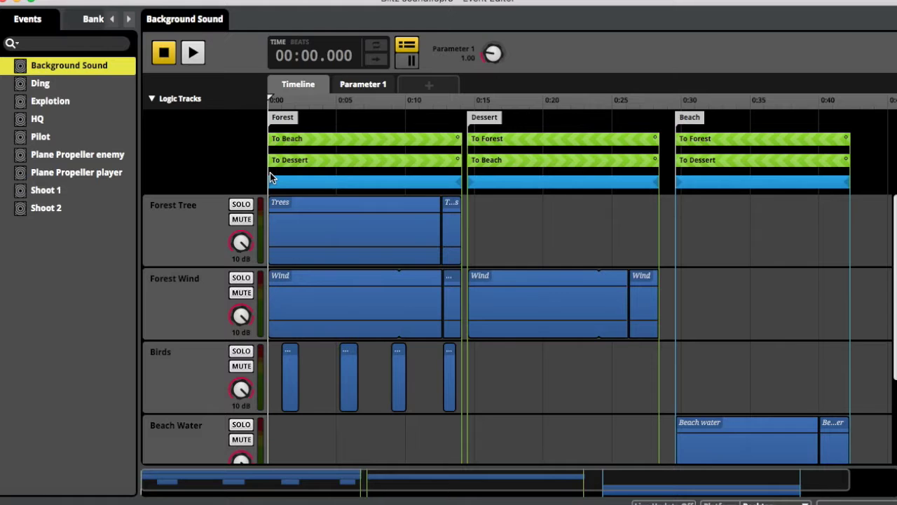
{"action": "scroll", "coordinate": [404, 243], "scroll_direction": "down", "scroll_amount": 5}
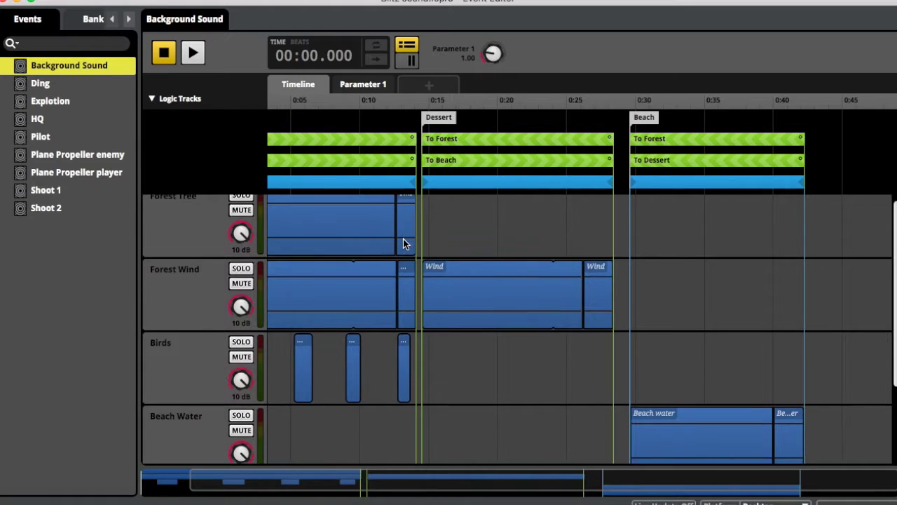
{"action": "scroll", "coordinate": [404, 242], "scroll_direction": "up", "scroll_amount": 5}
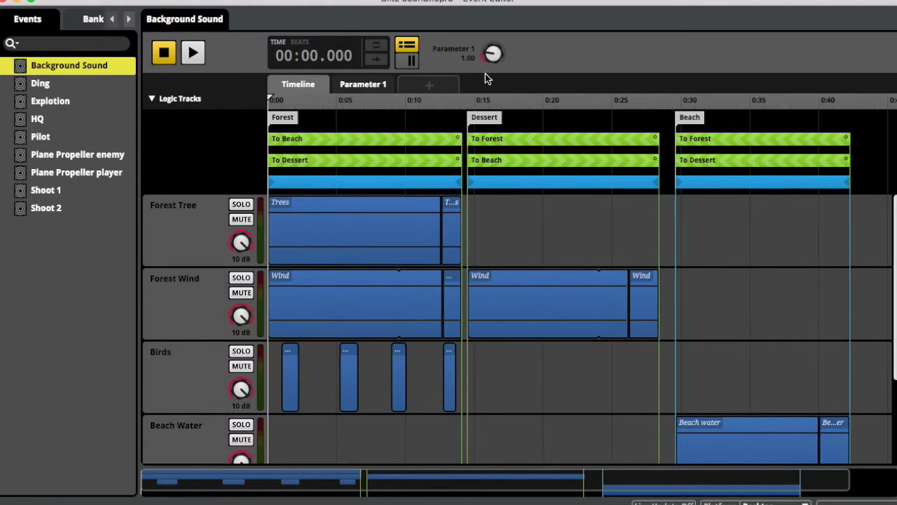
{"action": "scroll", "coordinate": [286, 172], "scroll_direction": "down", "scroll_amount": 3}
{"action": "scroll", "coordinate": [286, 172], "scroll_direction": "down", "scroll_amount": 2}
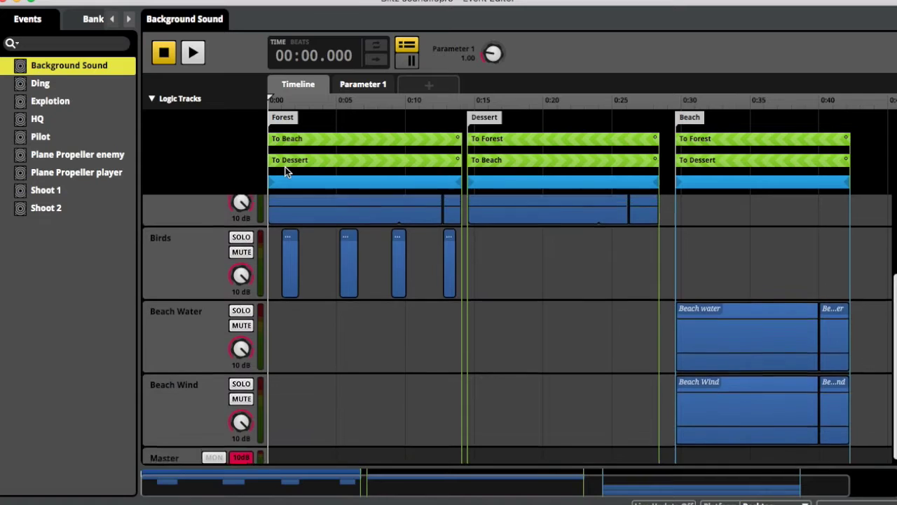
{"action": "scroll", "coordinate": [286, 168], "scroll_direction": "up", "scroll_amount": 5}
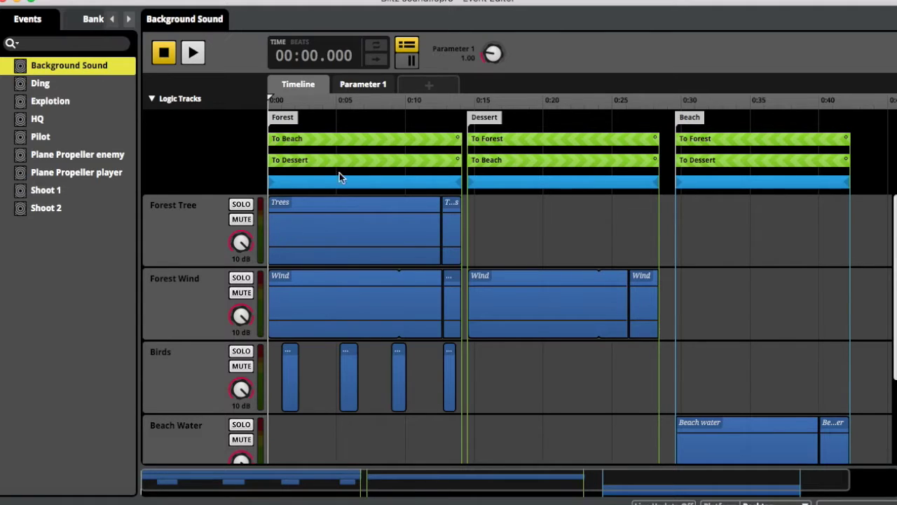
- Set Parameter 1 to 0 and play the Background Sound event from the start
{"action": "left_click", "coordinate": [467, 54]}
{"action": "left_click", "coordinate": [462, 63]}
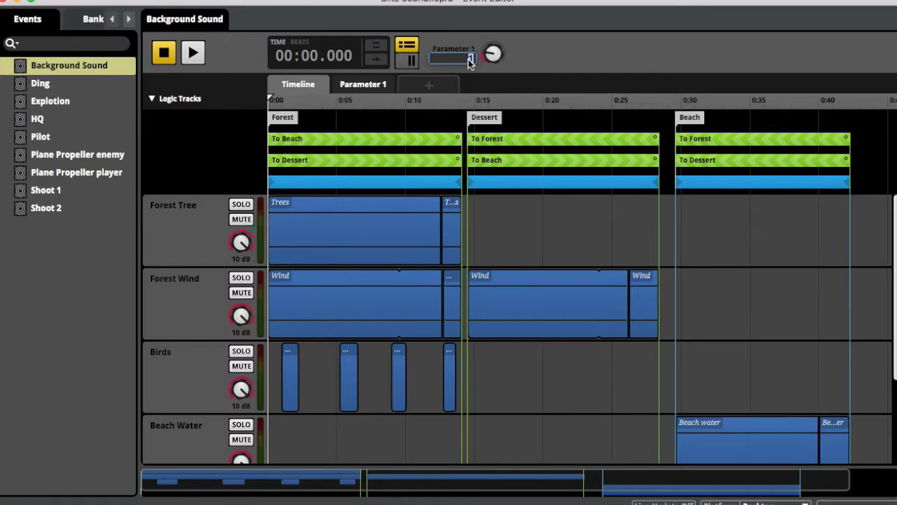
{"action": "type", "text": "0"}
{"action": "key", "text": "Return"}
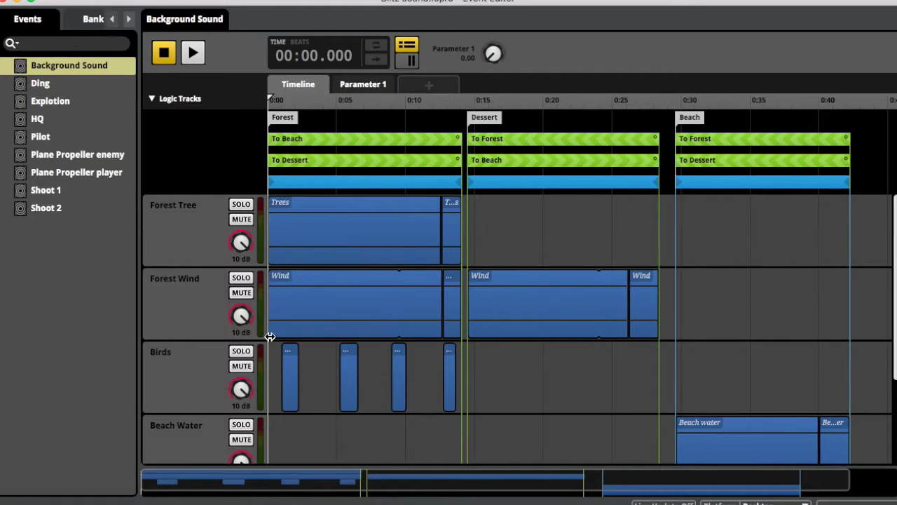
{"action": "key", "text": "space"}
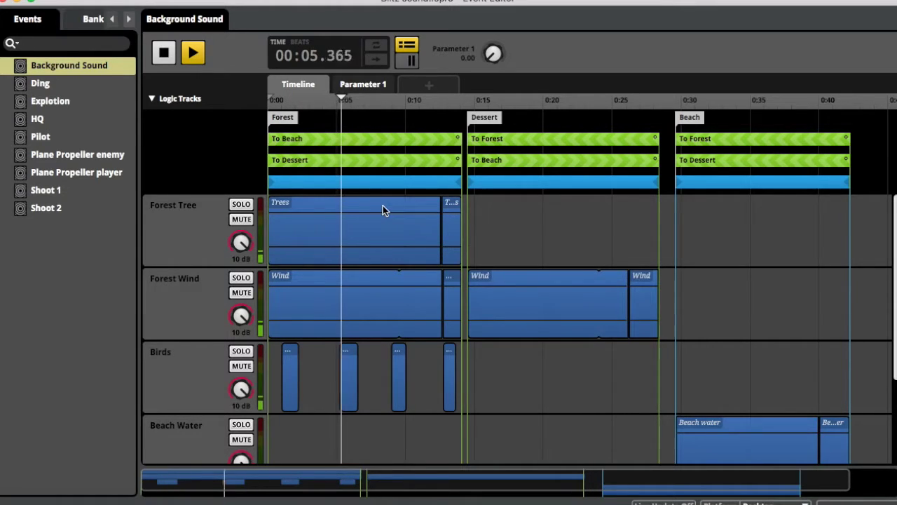
- Examine the Forest loop region's options and the logic-track commands for adding a loop region, stopping playback
{"action": "left_click", "coordinate": [397, 182]}
{"action": "right_click", "coordinate": [397, 182]}
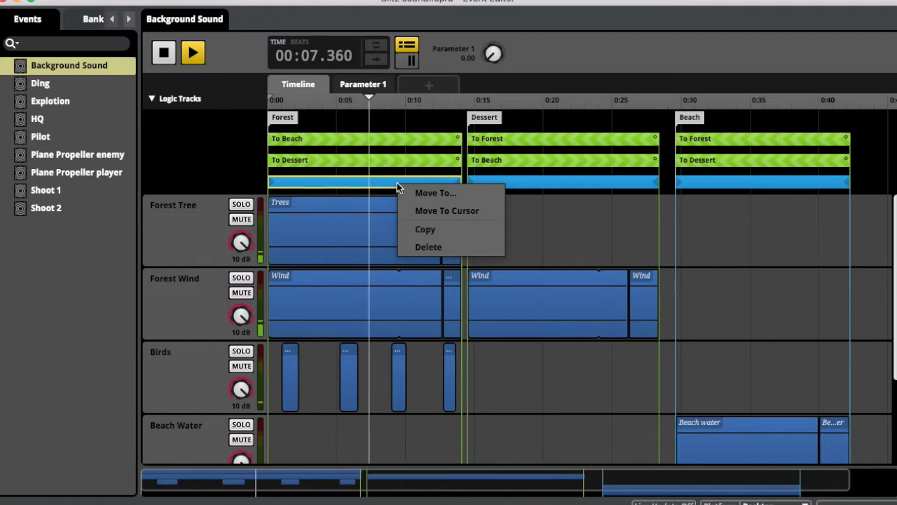
{"action": "left_click", "coordinate": [402, 126]}
{"action": "right_click", "coordinate": [403, 126]}
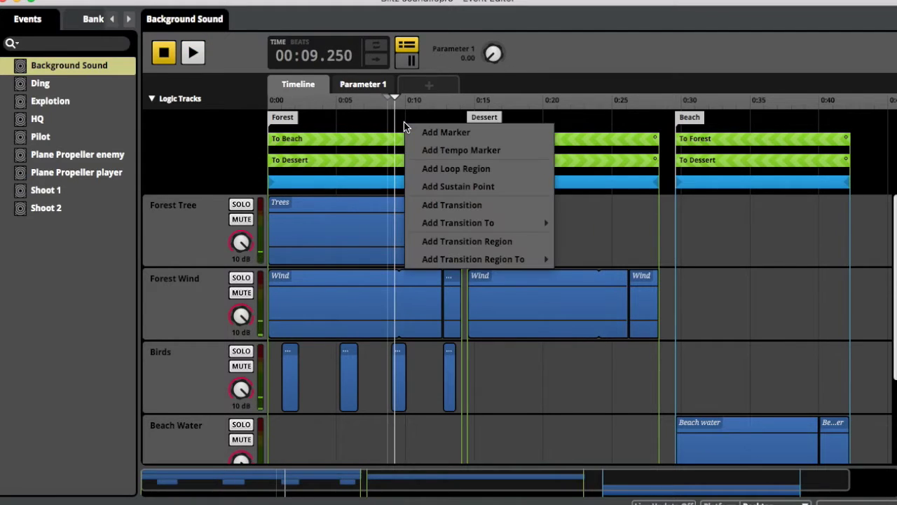
{"action": "left_click", "coordinate": [443, 174]}
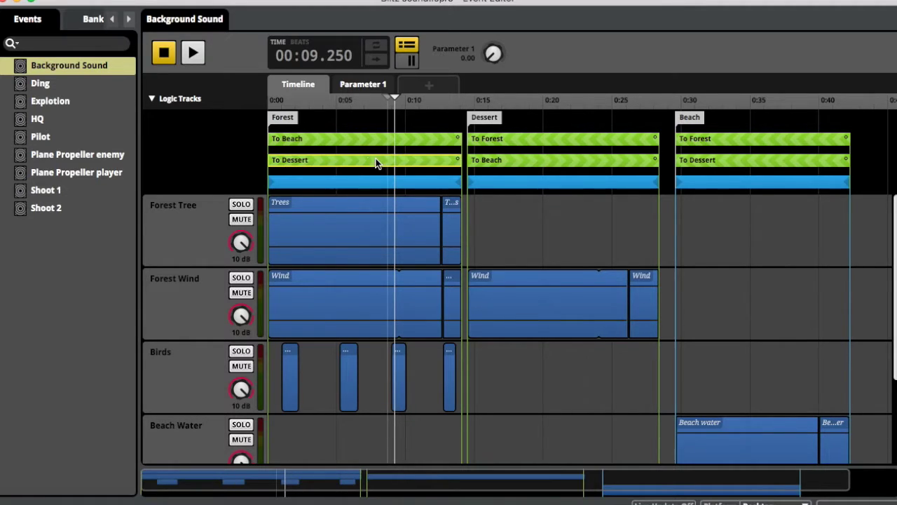
- Examine the commands for adding a transition and the options of the Forest section's To Dessert transition region
{"action": "right_click", "coordinate": [378, 116]}
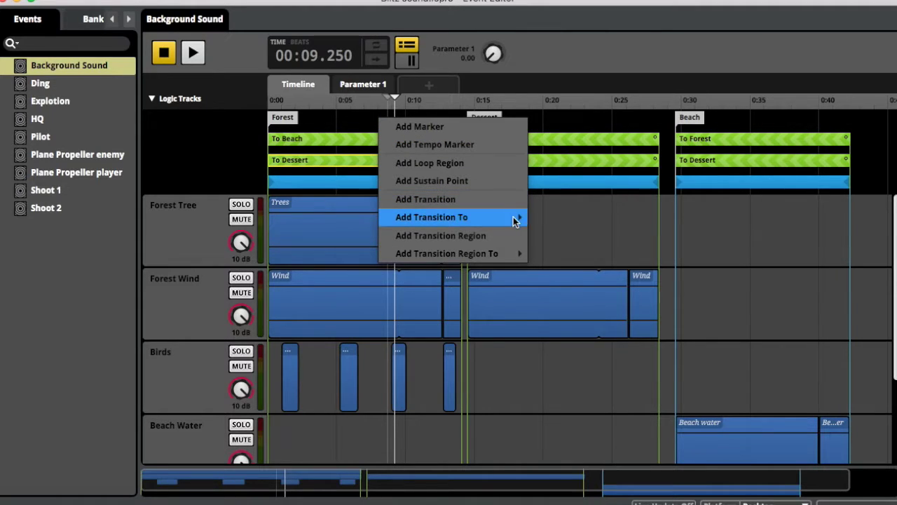
{"action": "mouse_move", "coordinate": [514, 216]}
{"action": "left_click", "coordinate": [343, 172]}
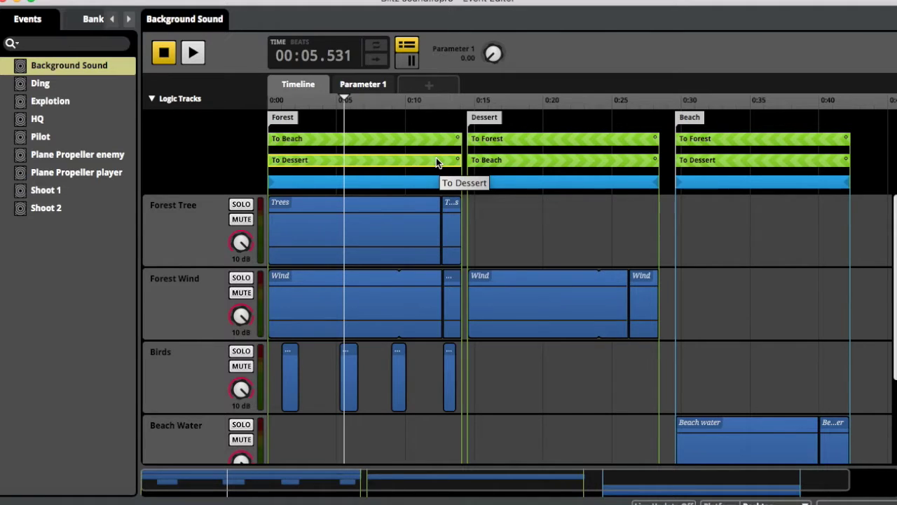
{"action": "right_click", "coordinate": [356, 159]}
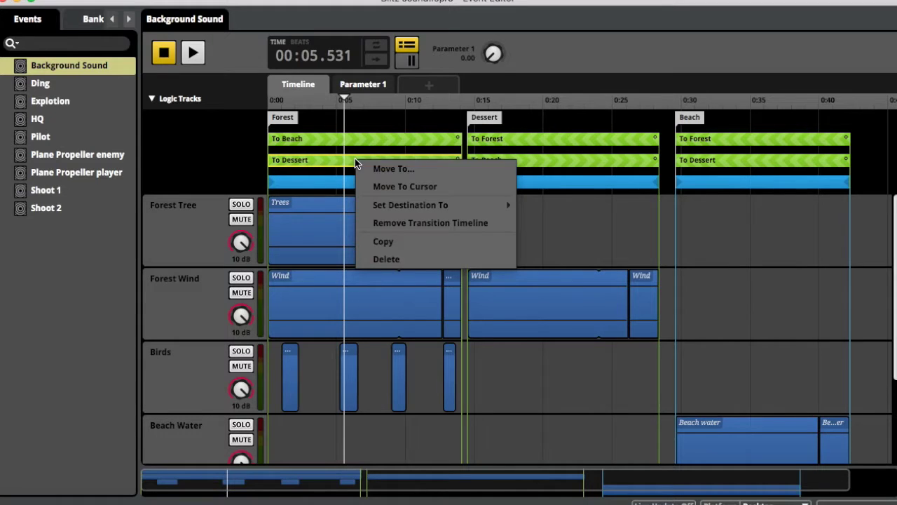
{"action": "left_click", "coordinate": [332, 149]}
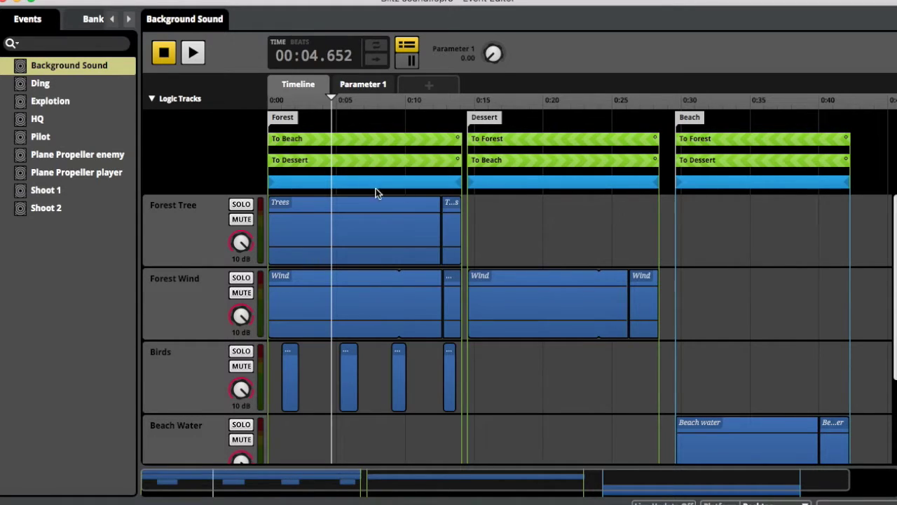
{"action": "left_click", "coordinate": [364, 182]}
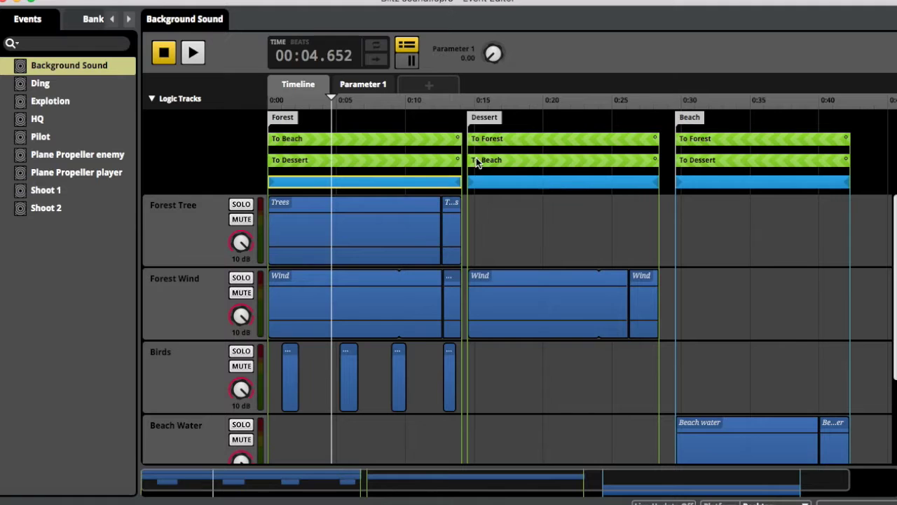
- Select the Forest section's To Dessert transition region and show its Parameter 1 condition settings
{"action": "left_click", "coordinate": [449, 161]}
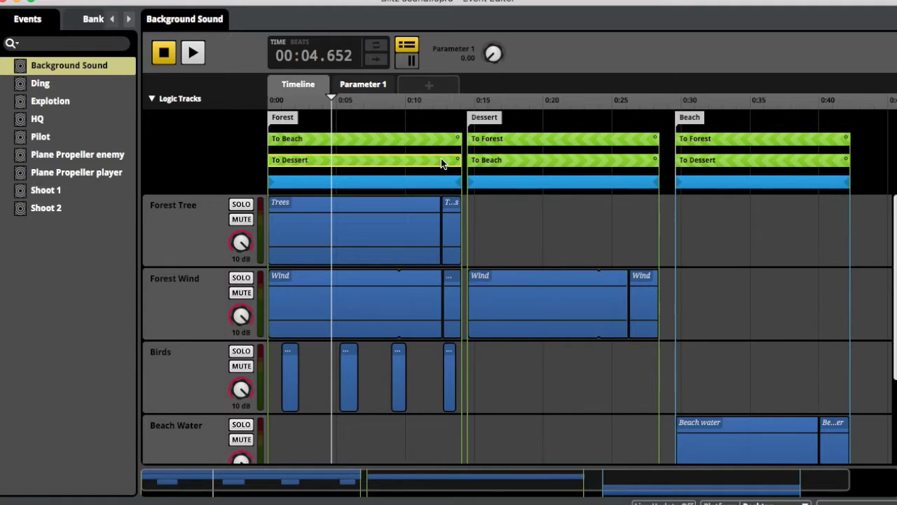
{"action": "scroll", "coordinate": [441, 164], "scroll_direction": "up", "scroll_amount": 3}
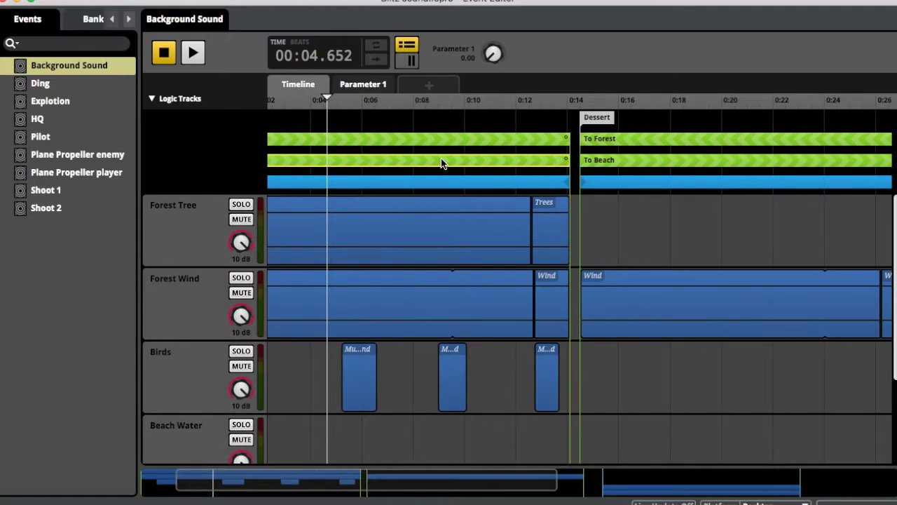
{"action": "scroll", "coordinate": [442, 163], "scroll_direction": "left", "scroll_amount": 2}
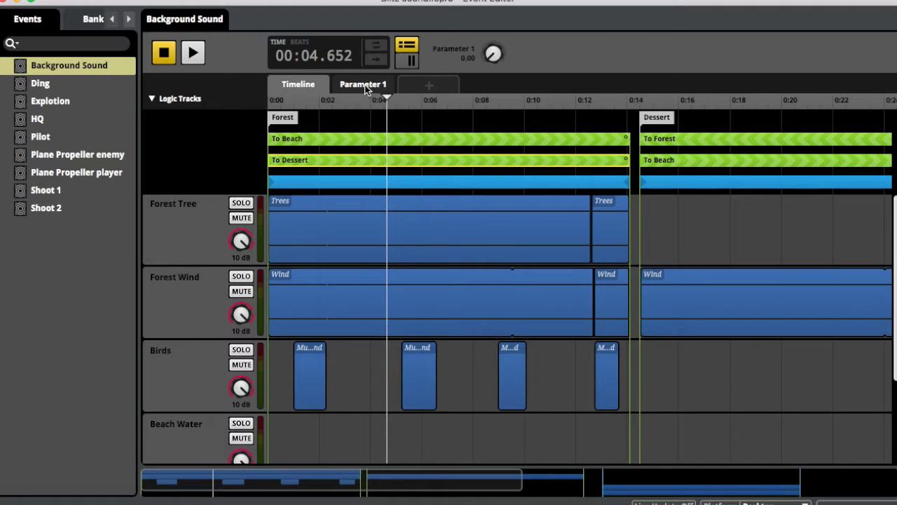
{"action": "left_click", "coordinate": [298, 85]}
{"action": "left_click", "coordinate": [645, 465]}
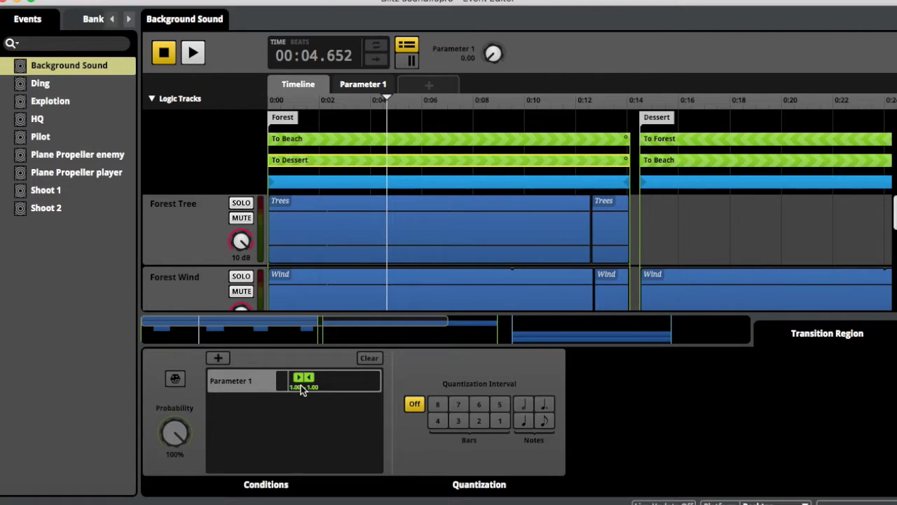
- Resume playback of the Background Sound event and set Parameter 1 to 1 to trigger the Forest-to-Dessert transition
{"action": "key", "text": "space"}
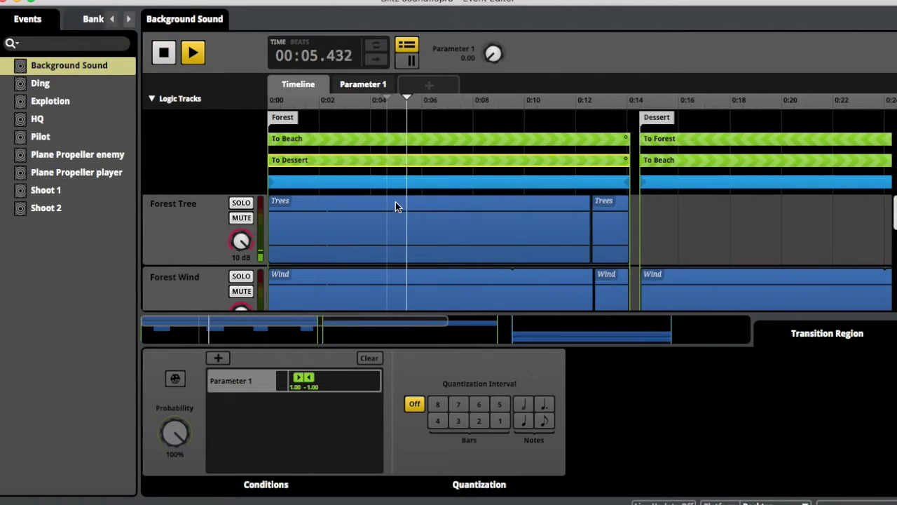
{"action": "left_click", "coordinate": [469, 57]}
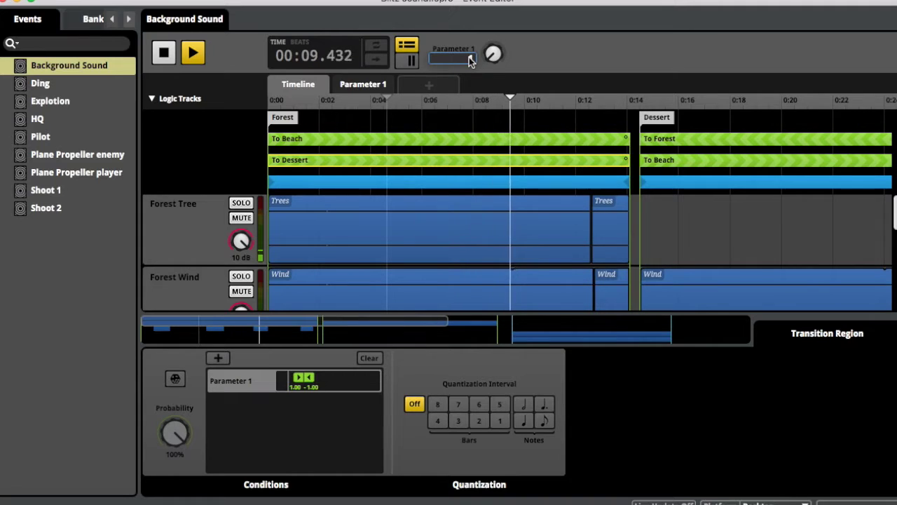
{"action": "type", "text": "1"}
{"action": "key", "text": "Return"}
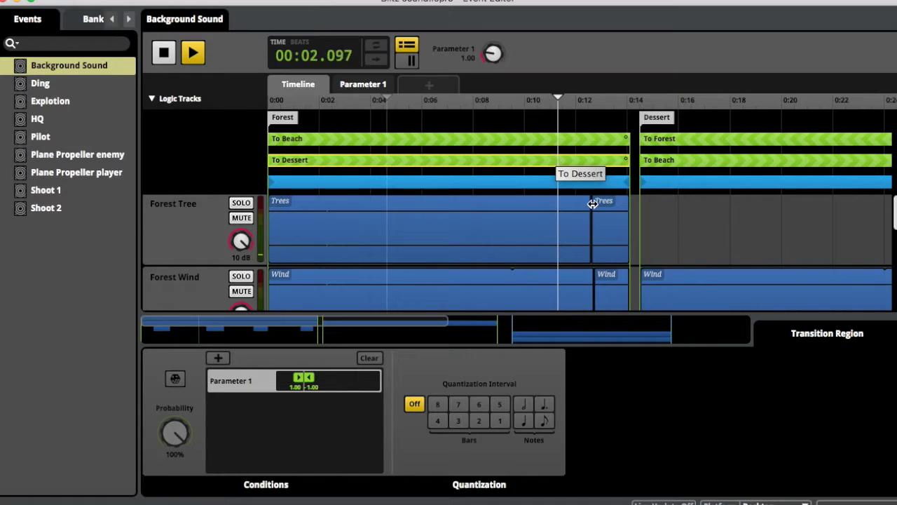
{"action": "scroll", "coordinate": [593, 203], "scroll_direction": "right", "scroll_amount": 5}
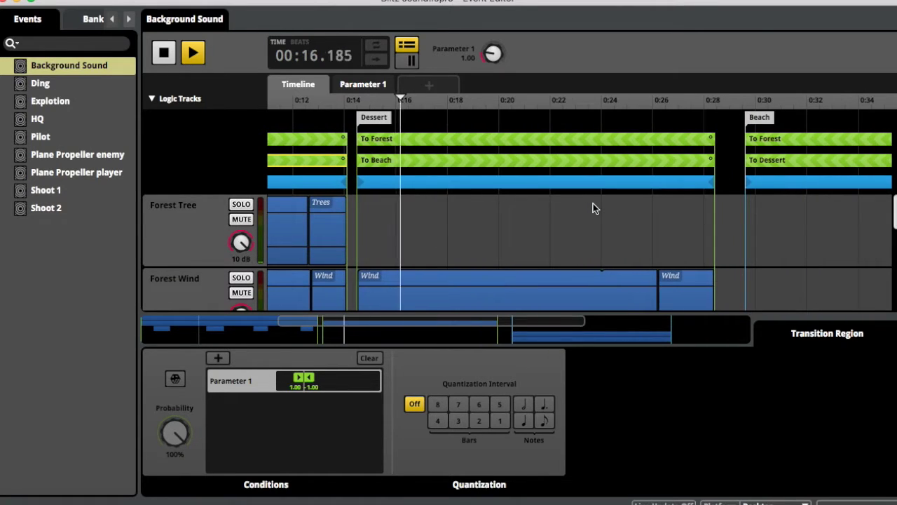
- With the Dessert section's To Beach region selected, set Parameter 1 to 2 during playback and stop playback in the Beach section
{"action": "left_click", "coordinate": [577, 152]}
{"action": "left_click", "coordinate": [579, 160]}
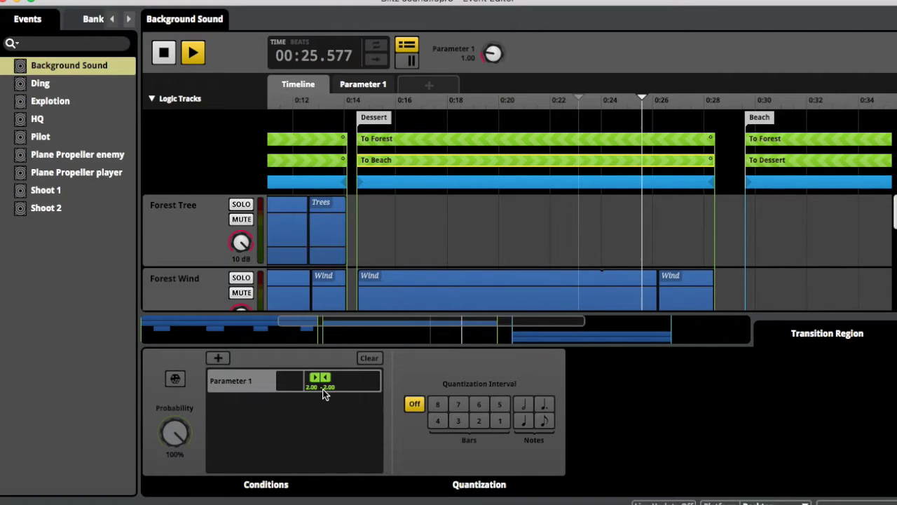
{"action": "double_click", "coordinate": [467, 59]}
{"action": "type", "text": "2"}
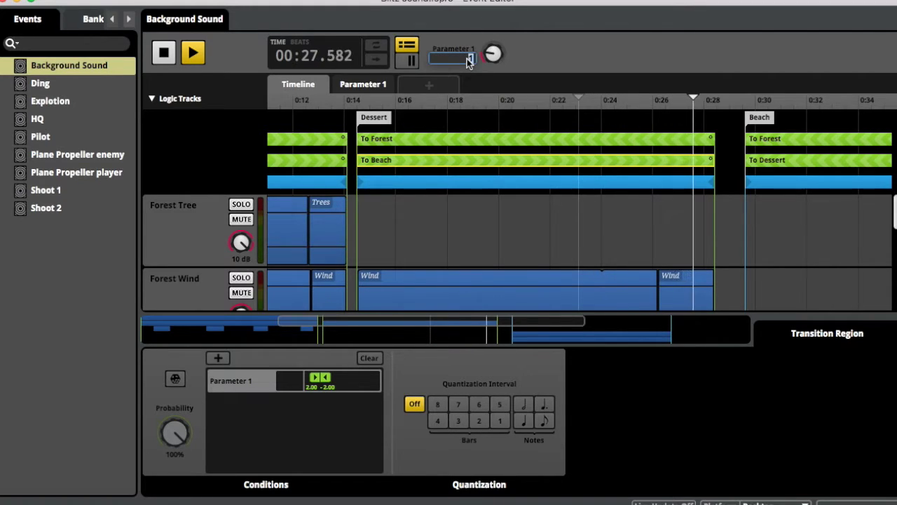
{"action": "key", "text": "Return"}
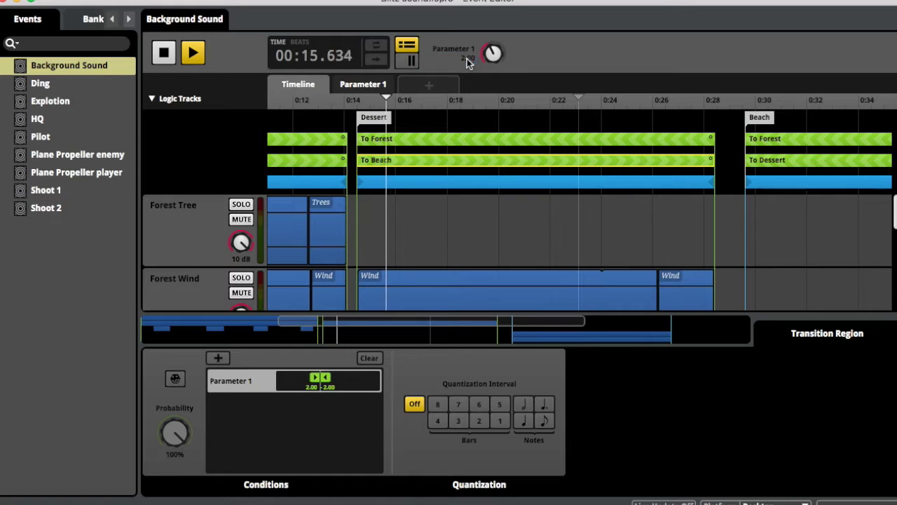
{"action": "scroll", "coordinate": [585, 146], "scroll_direction": "right", "scroll_amount": 3}
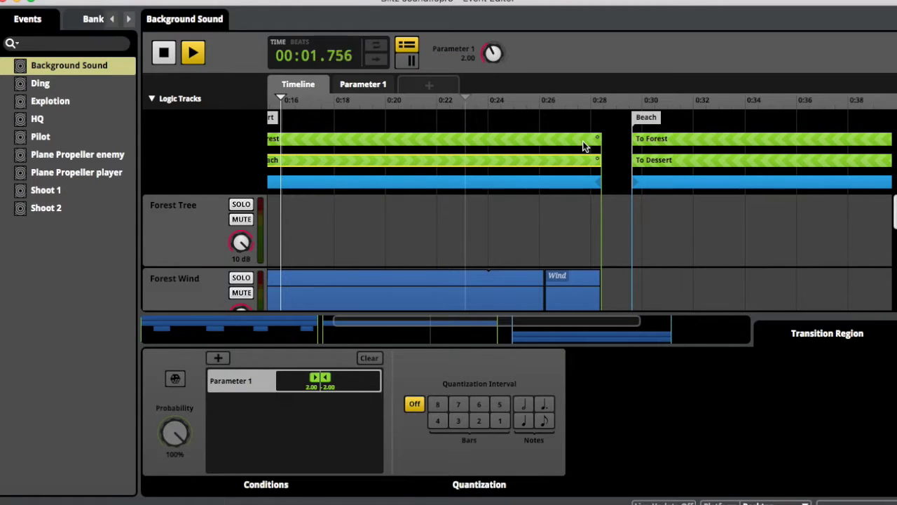
{"action": "scroll", "coordinate": [548, 179], "scroll_direction": "right", "scroll_amount": 6}
{"action": "scroll", "coordinate": [548, 179], "scroll_direction": "left", "scroll_amount": 3}
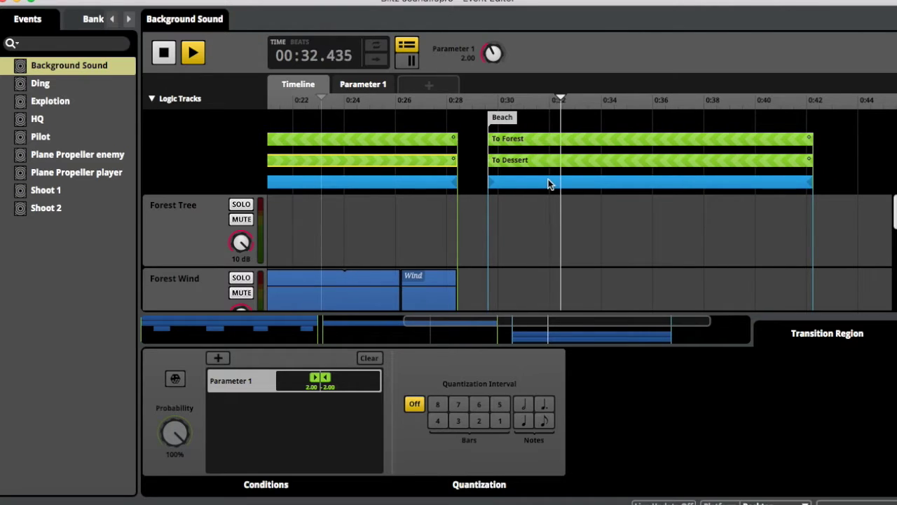
{"action": "key", "text": "space"}
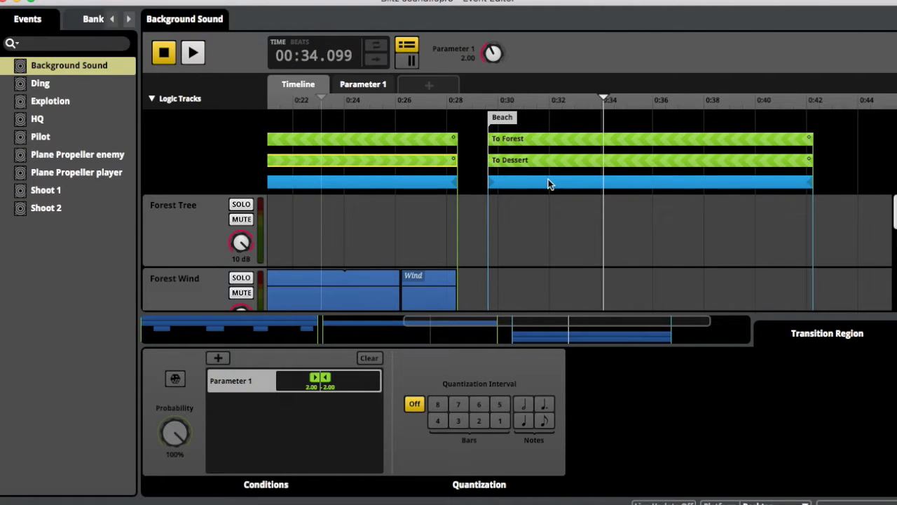
- Examine the Parameter 1 conditions of the Beach section's To Forest and To Dessert transition regions
{"action": "scroll", "coordinate": [531, 183], "scroll_direction": "left", "scroll_amount": 2}
{"action": "scroll", "coordinate": [527, 181], "scroll_direction": "left", "scroll_amount": 12}
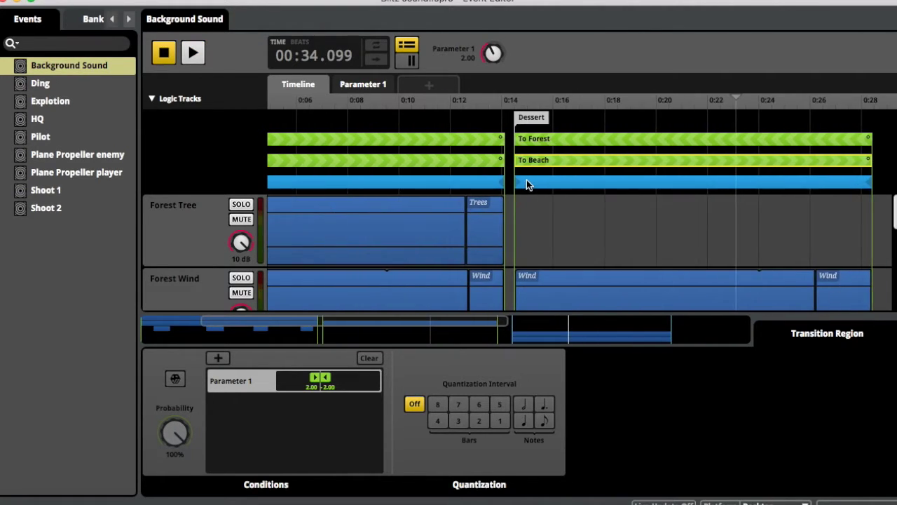
{"action": "scroll", "coordinate": [499, 160], "scroll_direction": "right", "scroll_amount": 13}
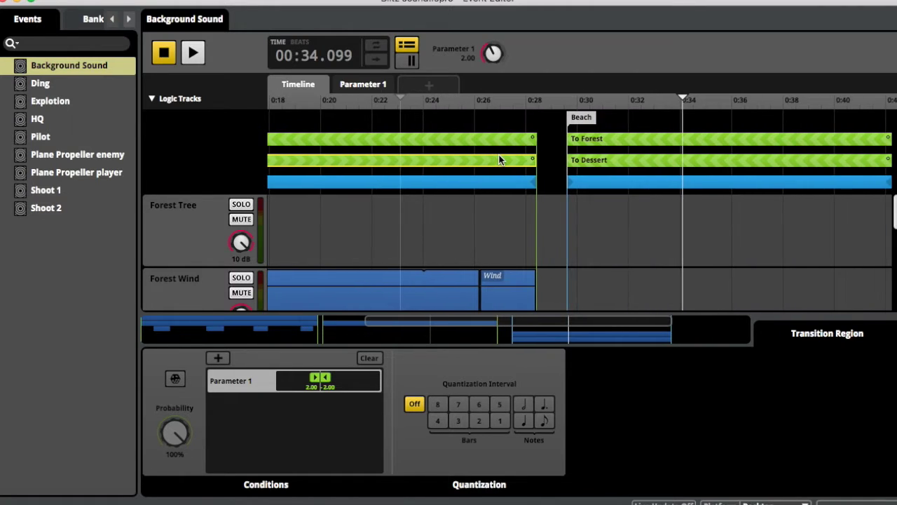
{"action": "left_click", "coordinate": [605, 136]}
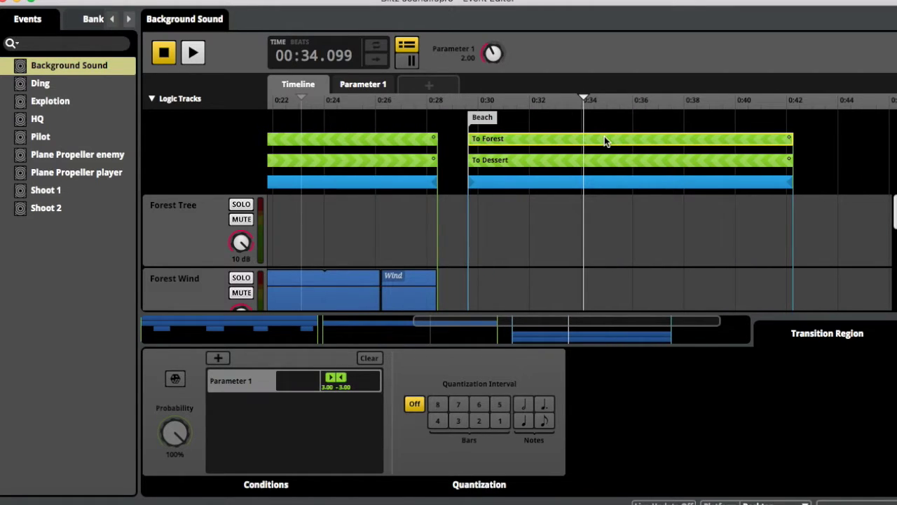
{"action": "left_click", "coordinate": [557, 161]}
{"action": "left_click", "coordinate": [554, 141]}
{"action": "scroll", "coordinate": [682, 210], "scroll_direction": "left", "scroll_amount": 8}
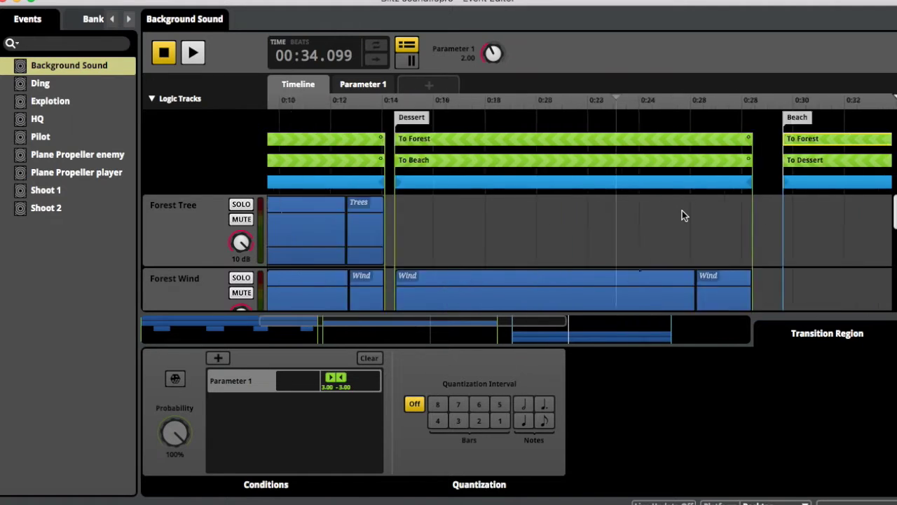
{"action": "scroll", "coordinate": [682, 210], "scroll_direction": "right", "scroll_amount": 10}
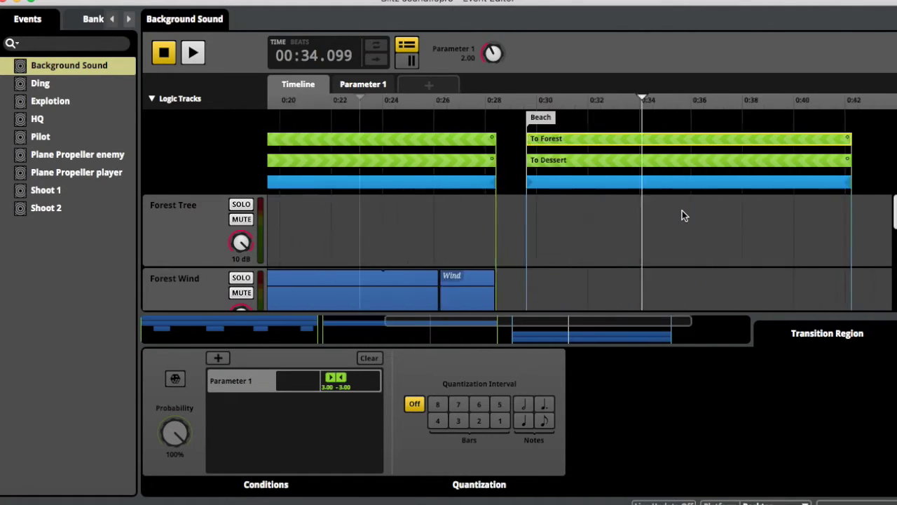
- Place the playhead at about 0:26 in the Dessert section and play the event with Beach's To Forest region selected
{"action": "double_click", "coordinate": [472, 59]}
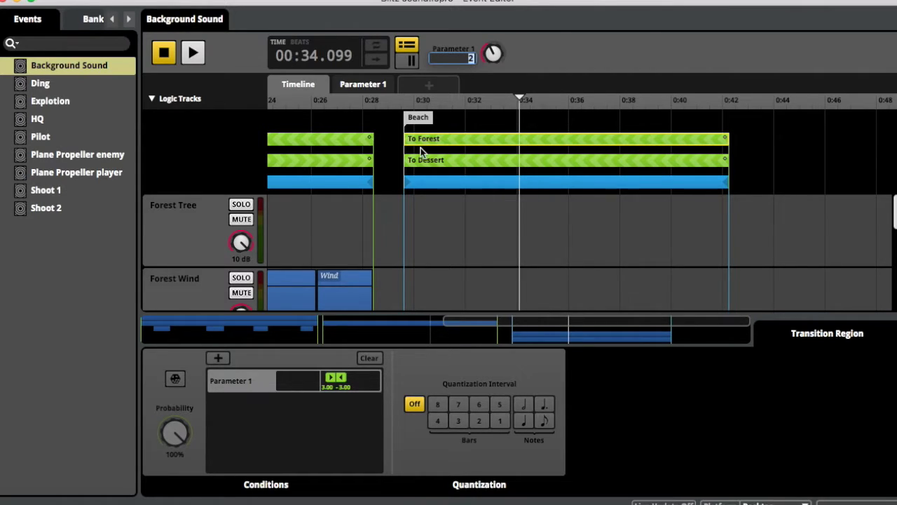
{"action": "left_click", "coordinate": [324, 218]}
{"action": "scroll", "coordinate": [325, 218], "scroll_direction": "left", "scroll_amount": 10}
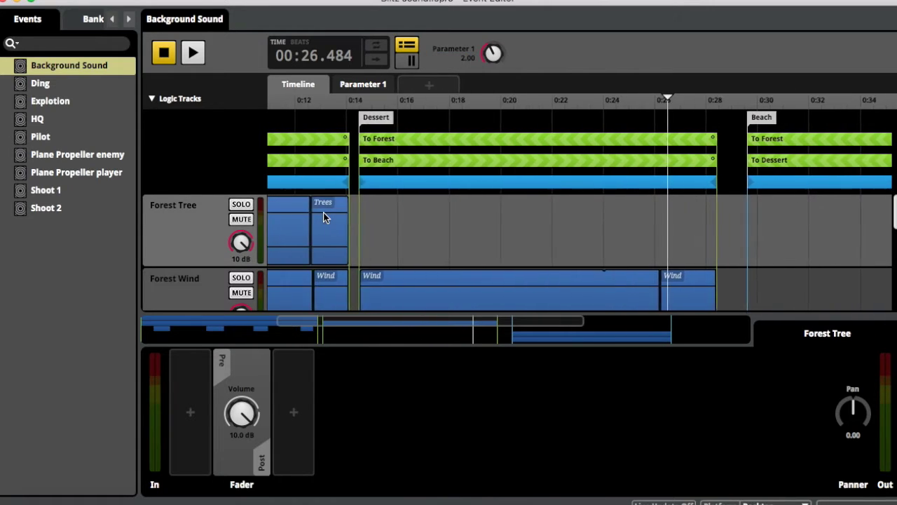
{"action": "scroll", "coordinate": [325, 218], "scroll_direction": "right", "scroll_amount": 10}
{"action": "left_click", "coordinate": [525, 139]}
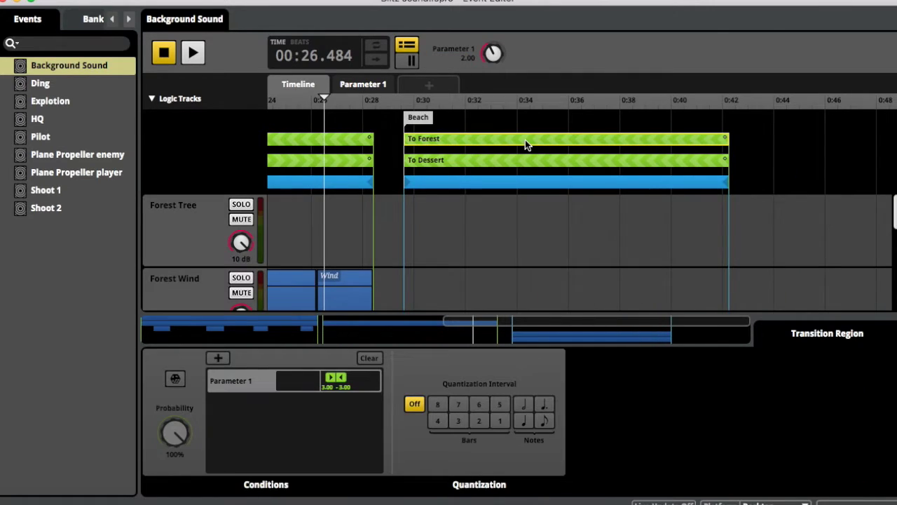
{"action": "key", "text": "space"}
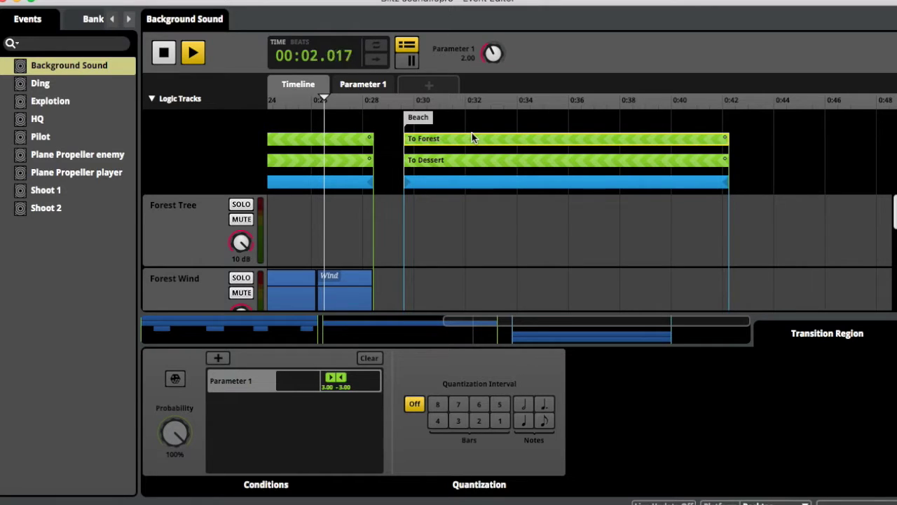
- Set Parameter 1 to 3 while the Beach section plays, and stop playback in the Forest section
{"action": "left_click", "coordinate": [469, 56]}
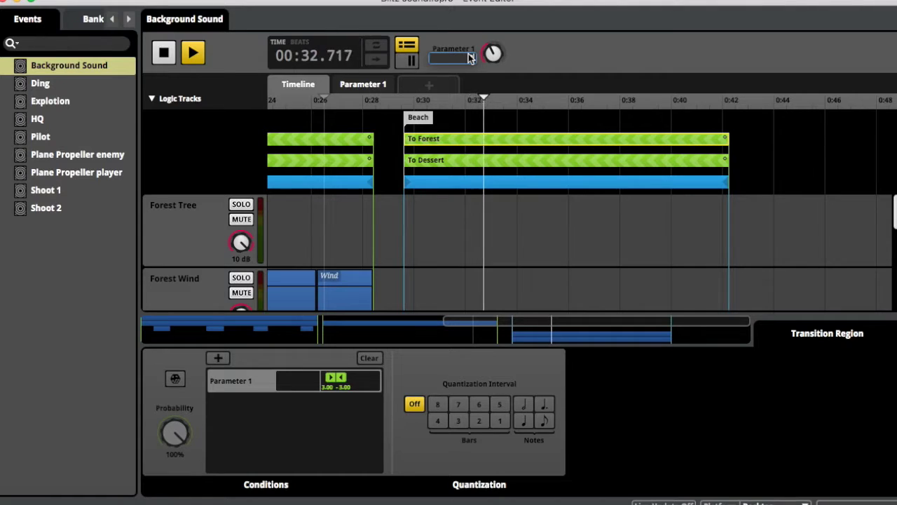
{"action": "type", "text": "3"}
{"action": "key", "text": "Return"}
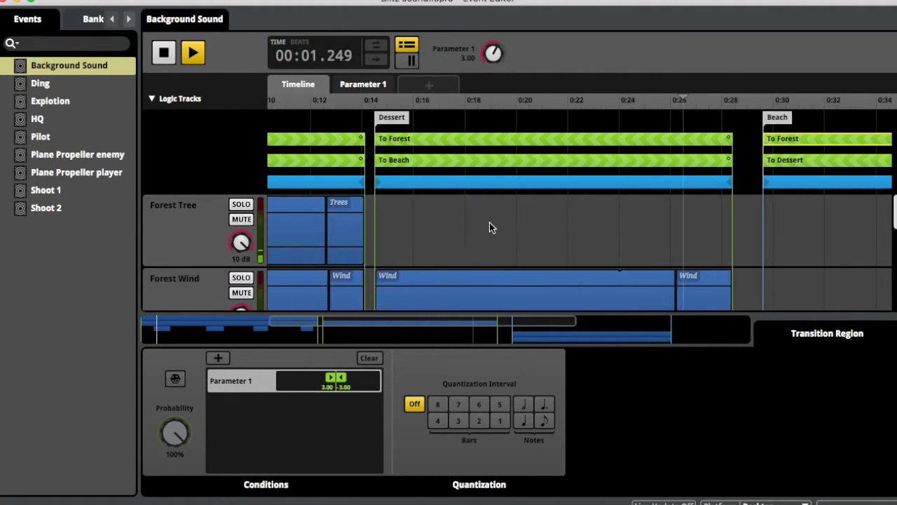
{"action": "key", "text": "space"}
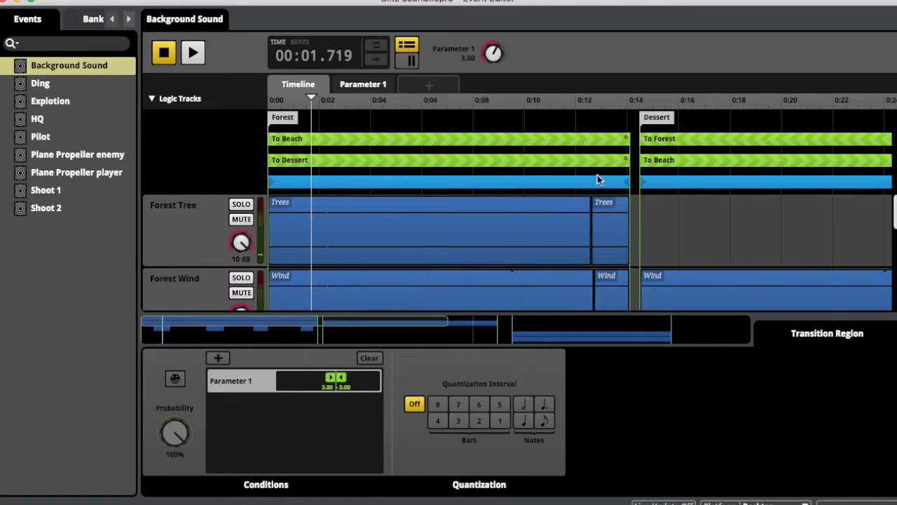
- Open the transition timeline of the Forest section's To Dessert region and examine the Trees fade-out and the Wind sound
{"action": "left_click", "coordinate": [627, 160]}
{"action": "double_click", "coordinate": [619, 161]}
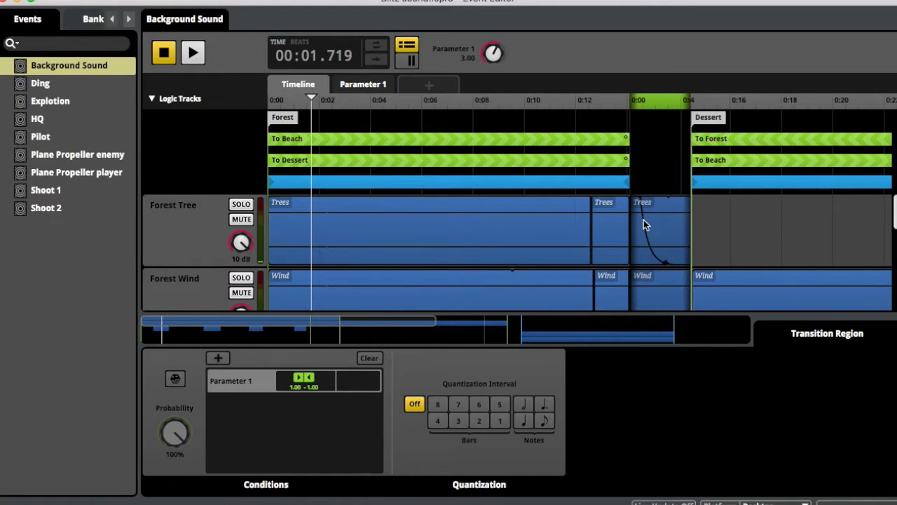
{"action": "scroll", "coordinate": [644, 219], "scroll_direction": "right", "scroll_amount": 5}
{"action": "scroll", "coordinate": [643, 219], "scroll_direction": "down", "scroll_amount": 2}
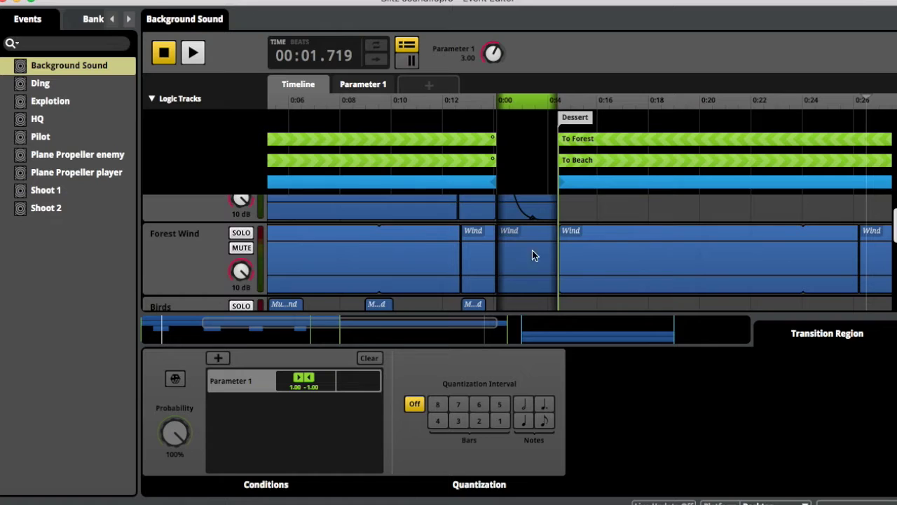
{"action": "scroll", "coordinate": [525, 252], "scroll_direction": "up", "scroll_amount": 2}
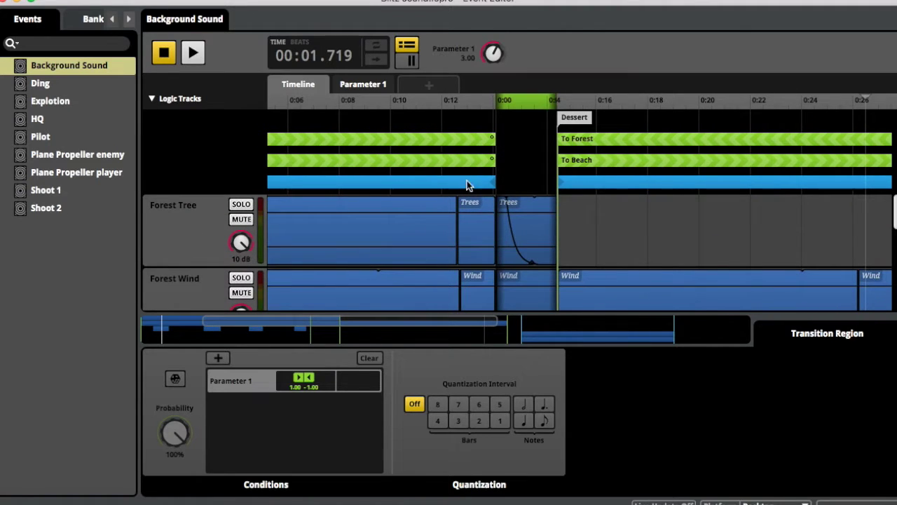
{"action": "scroll", "coordinate": [530, 238], "scroll_direction": "right", "scroll_amount": 1}
{"action": "scroll", "coordinate": [531, 239], "scroll_direction": "down", "scroll_amount": 1}
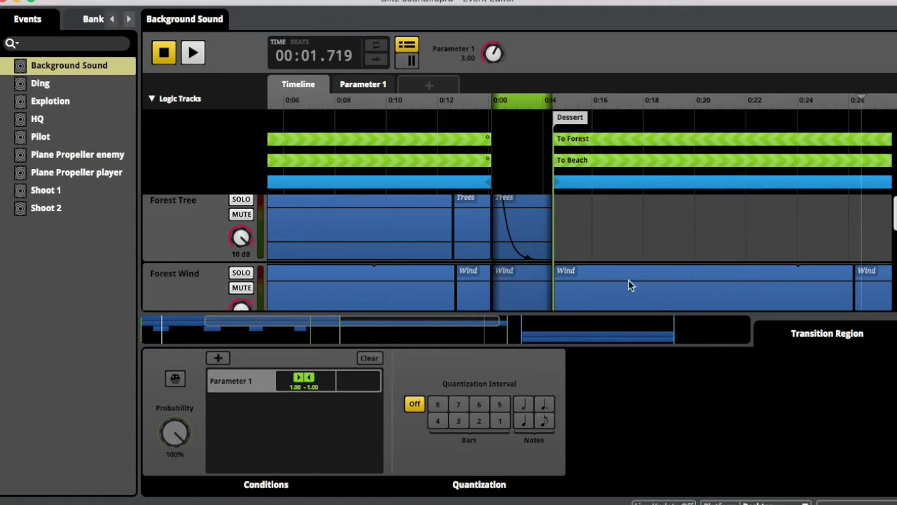
- Close the To Dessert transition timeline and check the transition timeline of the Forest section's To Beach region
{"action": "double_click", "coordinate": [485, 160]}
{"action": "double_click", "coordinate": [484, 141]}
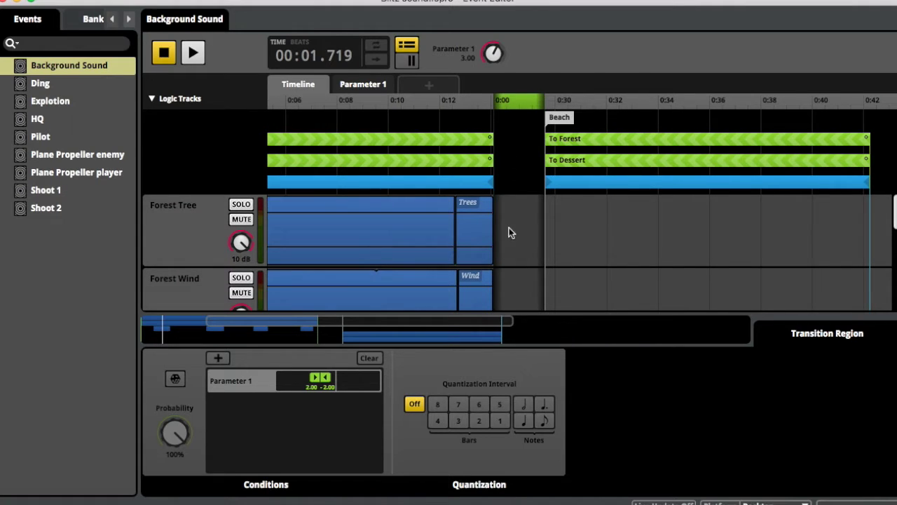
{"action": "double_click", "coordinate": [490, 139]}
{"action": "scroll", "coordinate": [533, 162], "scroll_direction": "right", "scroll_amount": 2}
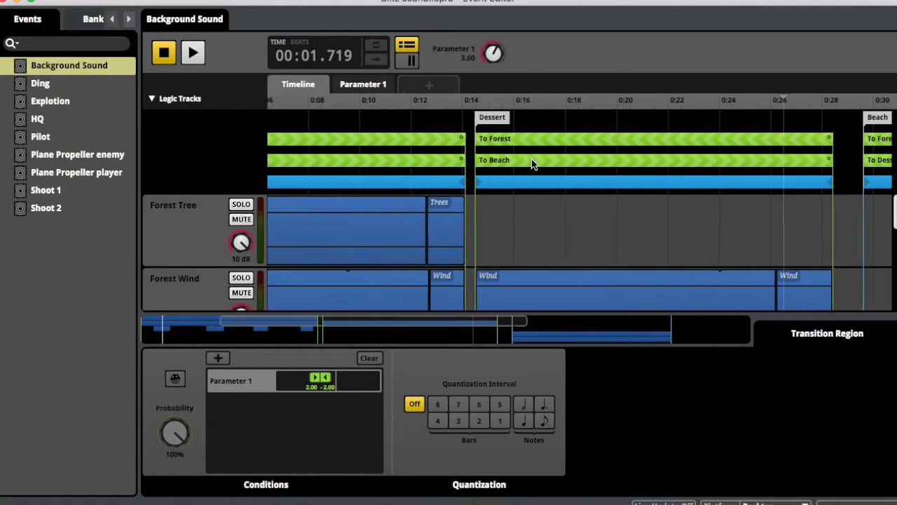
- Open the transition timeline of the Dessert section's To Forest region and examine the Trees fade-in
{"action": "scroll", "coordinate": [491, 161], "scroll_direction": "right", "scroll_amount": 5}
{"action": "scroll", "coordinate": [422, 150], "scroll_direction": "left", "scroll_amount": 3}
{"action": "double_click", "coordinate": [426, 138]}
{"action": "scroll", "coordinate": [433, 175], "scroll_direction": "right", "scroll_amount": 4}
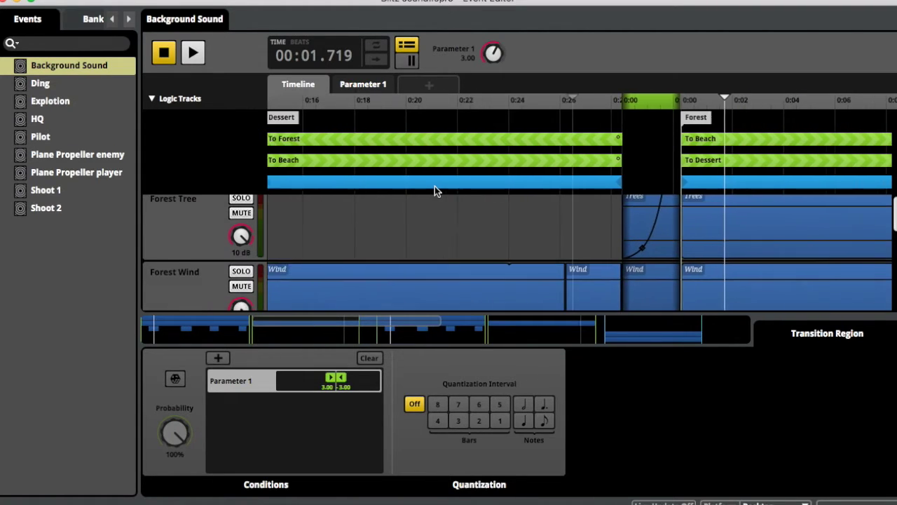
{"action": "scroll", "coordinate": [435, 186], "scroll_direction": "left", "scroll_amount": 2}
- Open the Dessert section's To Beach transition timeline and examine the crossfade between Wind and Beach water
{"action": "double_click", "coordinate": [449, 158]}
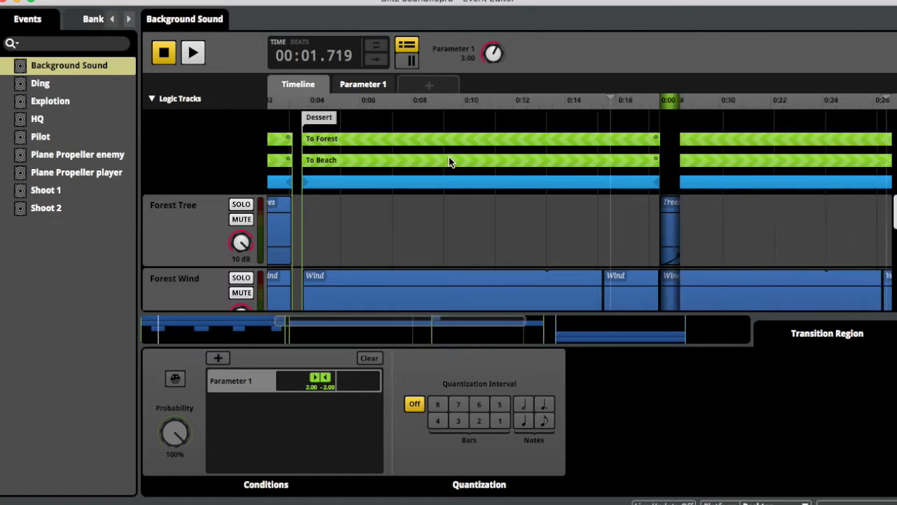
{"action": "scroll", "coordinate": [602, 211], "scroll_direction": "right", "scroll_amount": 4}
{"action": "scroll", "coordinate": [601, 211], "scroll_direction": "down", "scroll_amount": 2}
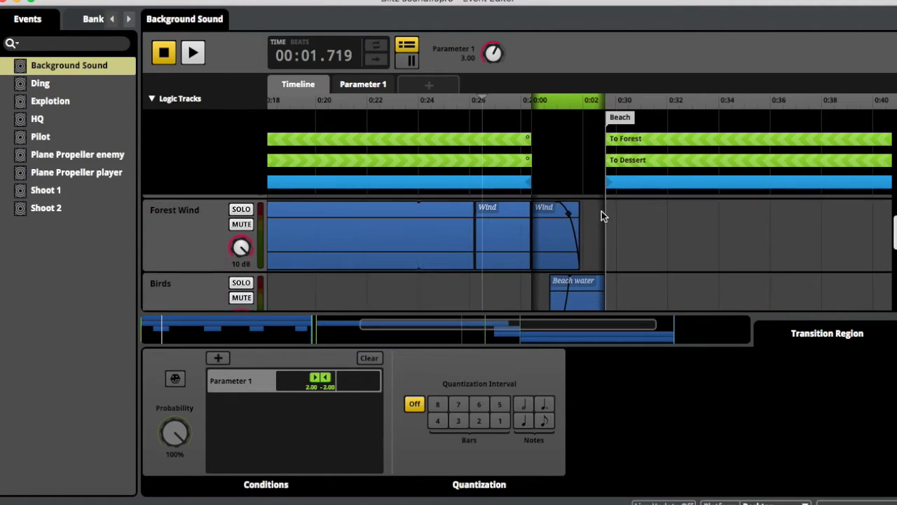
{"action": "scroll", "coordinate": [601, 211], "scroll_direction": "right", "scroll_amount": 1}
{"action": "scroll", "coordinate": [602, 211], "scroll_direction": "down", "scroll_amount": 2}
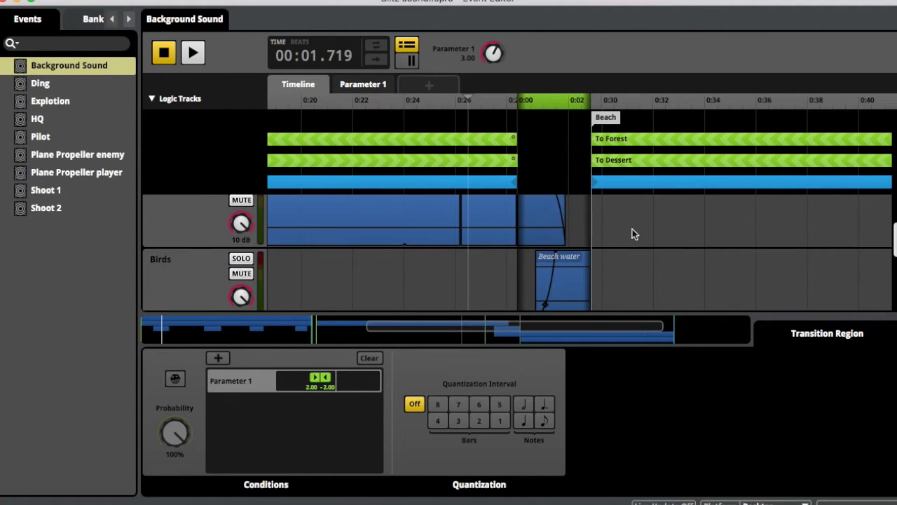
{"action": "scroll", "coordinate": [582, 235], "scroll_direction": "up", "scroll_amount": 2}
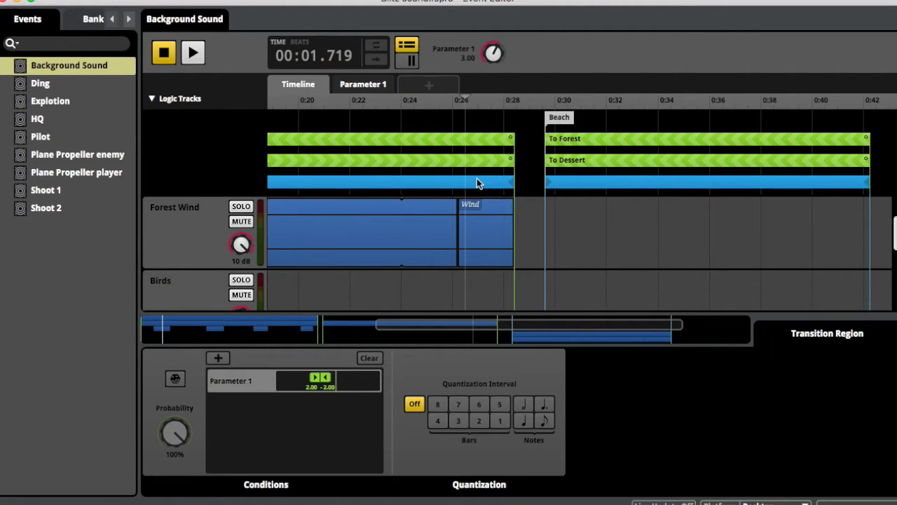
- Select the first multi sound on the Forest section's Birds track and show the commands for adding sounds to the track
{"action": "scroll", "coordinate": [477, 178], "scroll_direction": "down", "scroll_amount": 5}
{"action": "scroll", "coordinate": [477, 178], "scroll_direction": "left", "scroll_amount": 10}
{"action": "scroll", "coordinate": [477, 178], "scroll_direction": "down", "scroll_amount": 3}
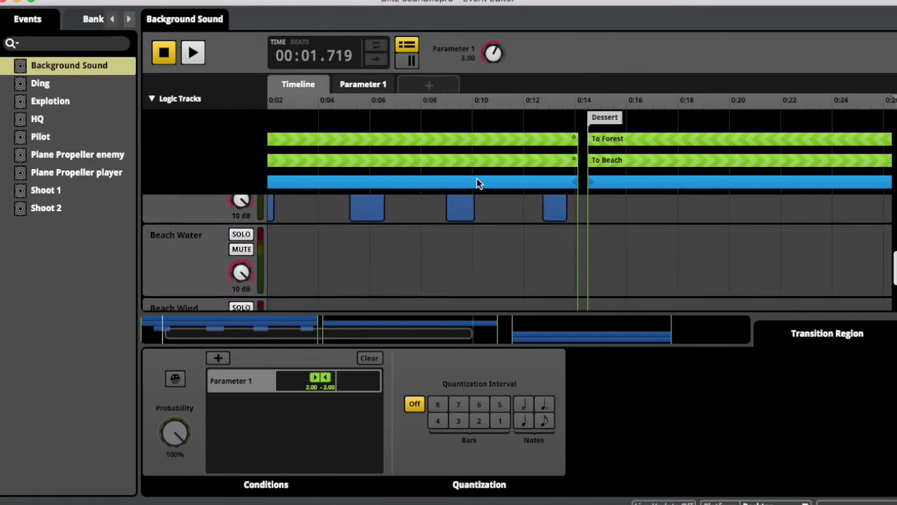
{"action": "scroll", "coordinate": [477, 178], "scroll_direction": "right", "scroll_amount": 3}
{"action": "scroll", "coordinate": [477, 178], "scroll_direction": "left", "scroll_amount": 3}
{"action": "scroll", "coordinate": [477, 178], "scroll_direction": "up", "scroll_amount": 2}
{"action": "left_click", "coordinate": [323, 242]}
{"action": "right_click", "coordinate": [359, 230]}
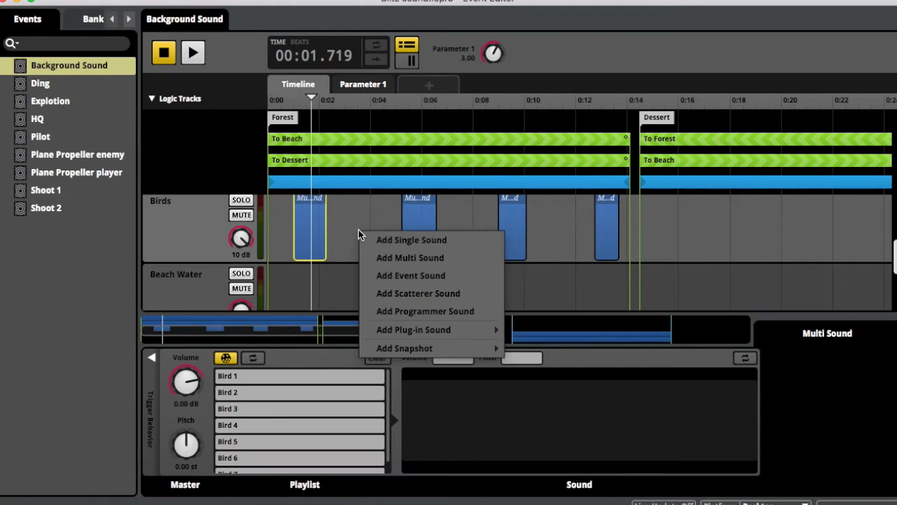
- Place the playhead just before the first Birds multi sound and play it several times to compare the random bird calls
{"action": "left_click", "coordinate": [289, 218]}
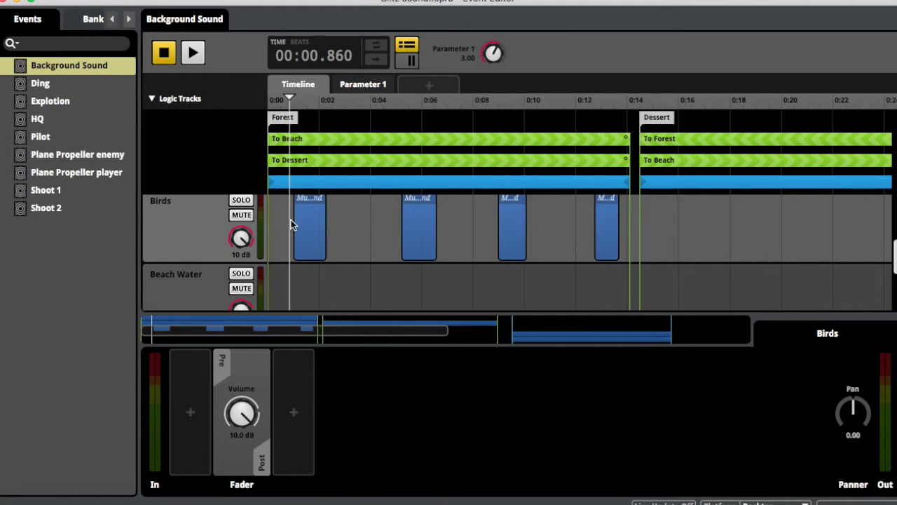
{"action": "key", "text": "space"}
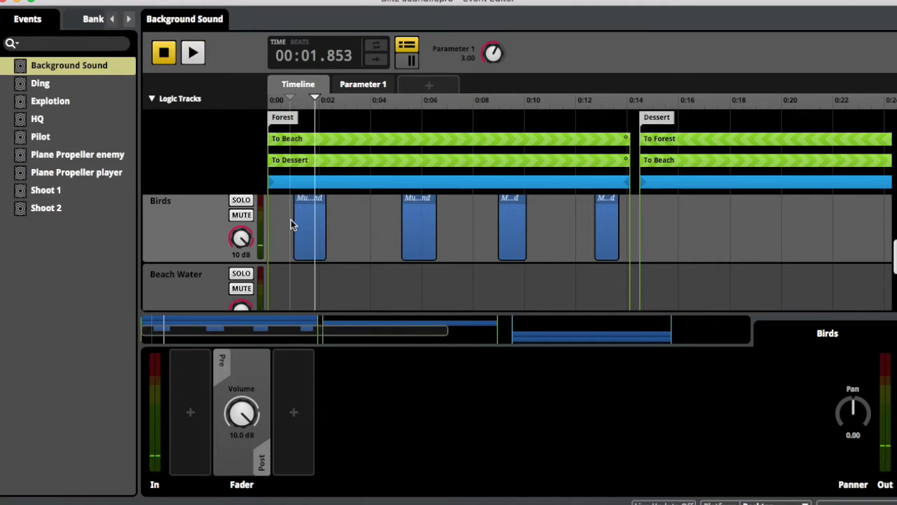
{"action": "key", "text": "space"}
{"action": "left_click", "coordinate": [291, 219]}
{"action": "key", "text": "space"}
{"action": "key", "text": "space"}
{"action": "key", "text": "space"}
{"action": "key", "text": "space"}
{"action": "key", "text": "space"}
{"action": "key", "text": "space"}
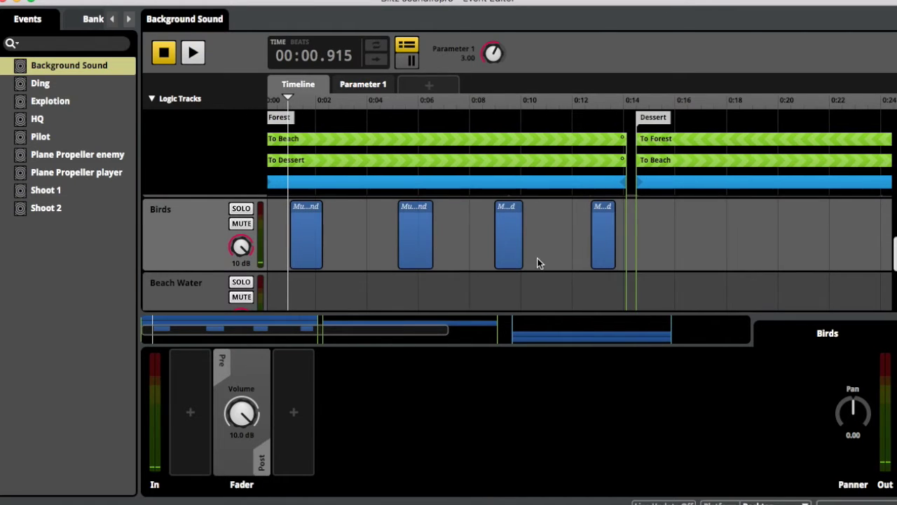
- Select the first multi sound on the Birds track to examine its playlist, and finish with the Birds track selected
{"action": "left_click", "coordinate": [326, 245]}
{"action": "left_click", "coordinate": [317, 245]}
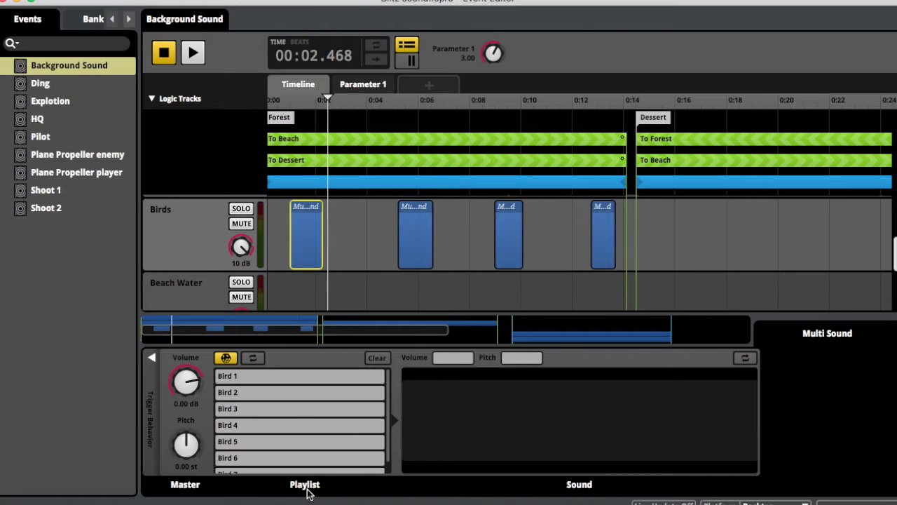
{"action": "scroll", "coordinate": [316, 446], "scroll_direction": "down", "scroll_amount": 1}
{"action": "scroll", "coordinate": [316, 447], "scroll_direction": "up", "scroll_amount": 2}
{"action": "left_click", "coordinate": [340, 245]}
{"action": "left_click", "coordinate": [180, 242]}
- Look over the event's tracks across the Forest and Dessert sections of the timeline
{"action": "scroll", "coordinate": [351, 247], "scroll_direction": "right", "scroll_amount": 2}
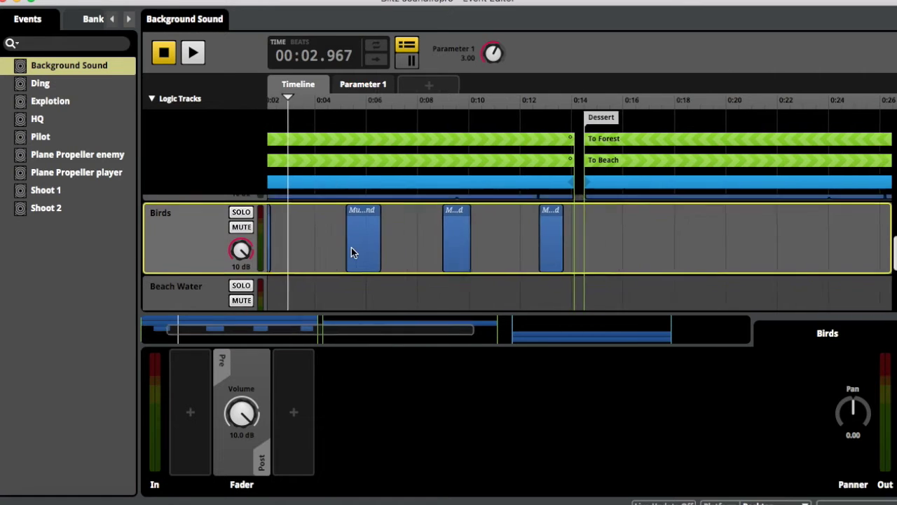
{"action": "scroll", "coordinate": [351, 253], "scroll_direction": "up", "scroll_amount": 6}
{"action": "scroll", "coordinate": [351, 252], "scroll_direction": "left", "scroll_amount": 2}
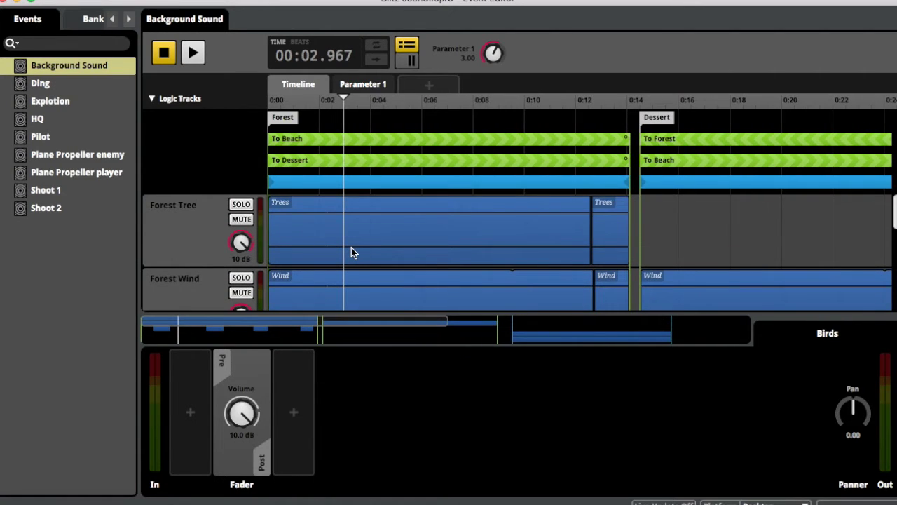
{"action": "scroll", "coordinate": [351, 248], "scroll_direction": "right", "scroll_amount": 10}
{"action": "scroll", "coordinate": [351, 247], "scroll_direction": "down", "scroll_amount": 3}
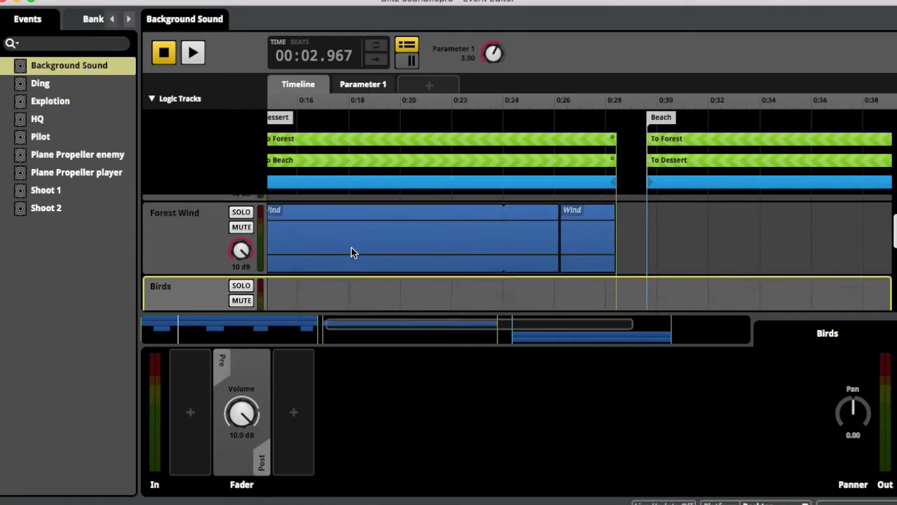
{"action": "scroll", "coordinate": [352, 247], "scroll_direction": "left", "scroll_amount": 10}
{"action": "scroll", "coordinate": [351, 247], "scroll_direction": "up", "scroll_amount": 3}
- Show the project's banks, check which event the Back ground bank contains, and return to the event list
{"action": "left_click", "coordinate": [77, 19]}
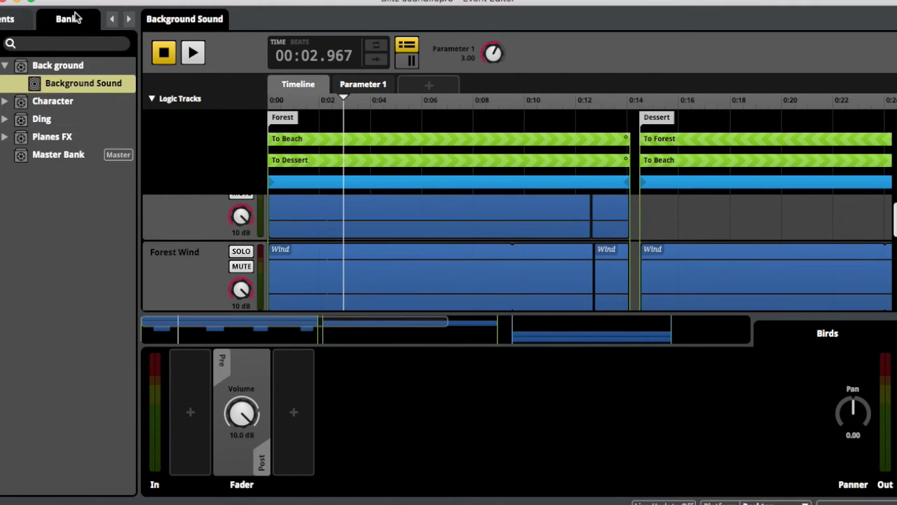
{"action": "left_click", "coordinate": [5, 66]}
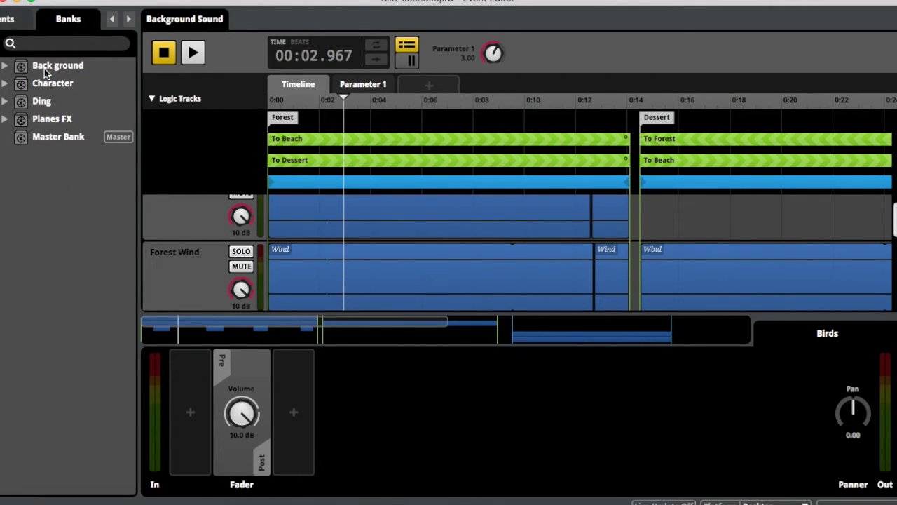
{"action": "left_click", "coordinate": [6, 65]}
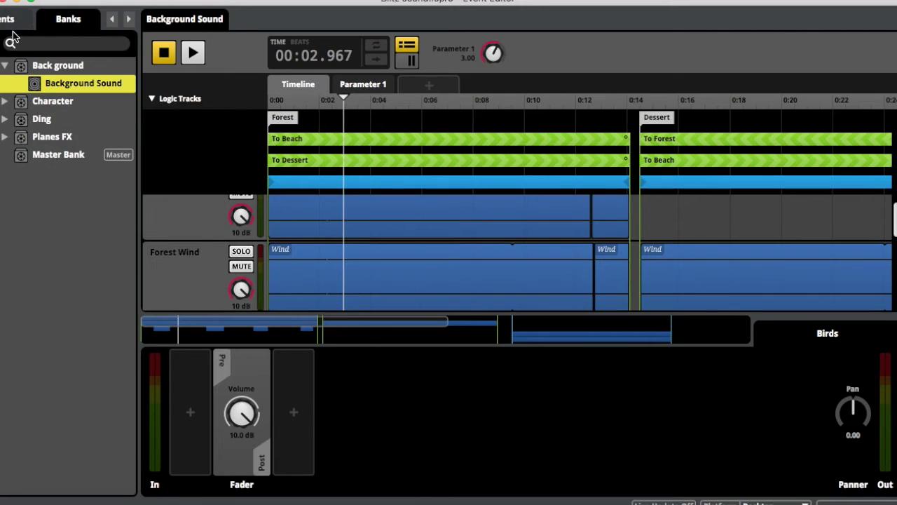
{"action": "left_click", "coordinate": [15, 28]}
{"action": "left_click", "coordinate": [76, 21]}
{"action": "left_click", "coordinate": [5, 67]}
{"action": "left_click", "coordinate": [21, 23]}
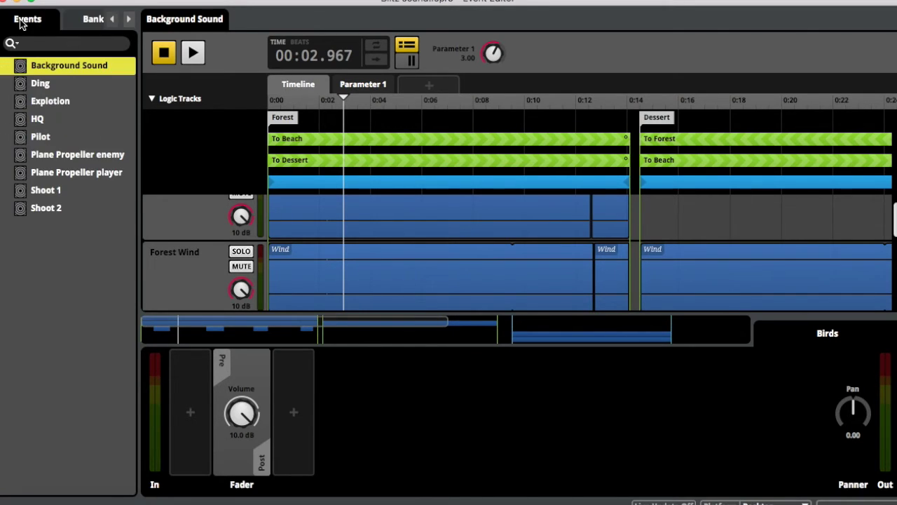
- Show the bank assignment options for the Background Sound event
{"action": "right_click", "coordinate": [75, 75]}
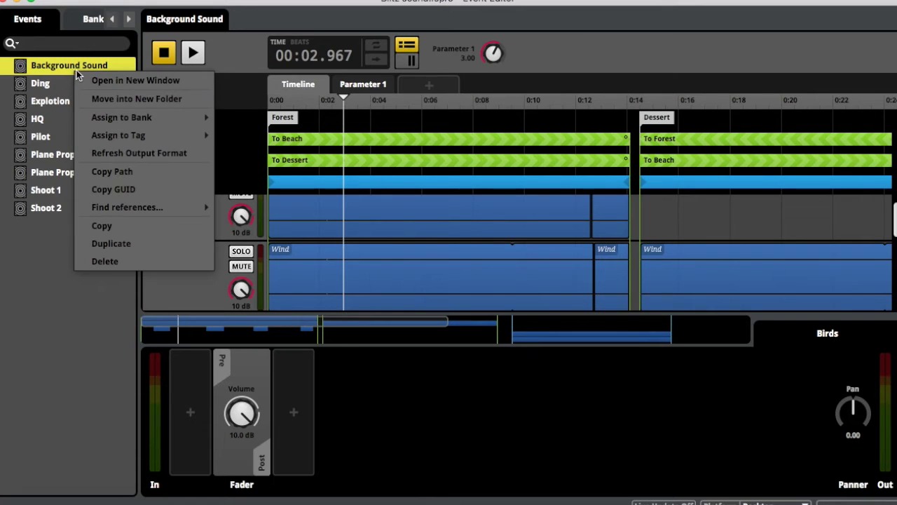
{"action": "mouse_move", "coordinate": [168, 117]}
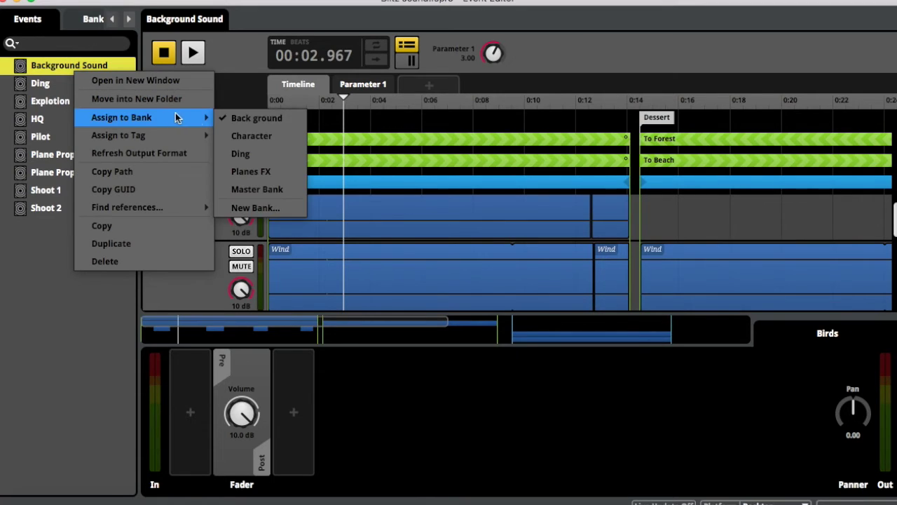
{"action": "right_click", "coordinate": [60, 65]}
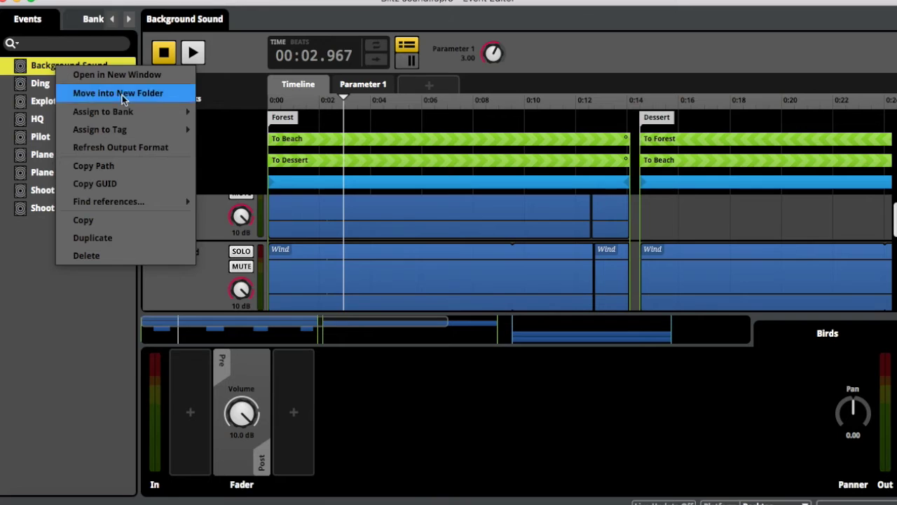
{"action": "mouse_move", "coordinate": [140, 112]}
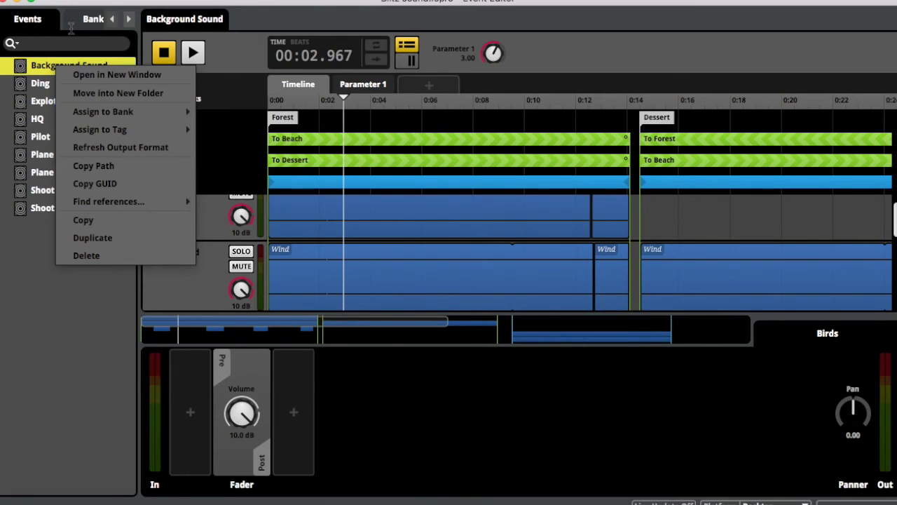
- Browse the bank list from Planes FX up to Back ground and compare it with the event list
{"action": "left_click", "coordinate": [73, 21]}
{"action": "left_click", "coordinate": [65, 66]}
{"action": "left_click", "coordinate": [61, 116]}
{"action": "key", "text": "Up"}
{"action": "key", "text": "Up"}
{"action": "key", "text": "Up"}
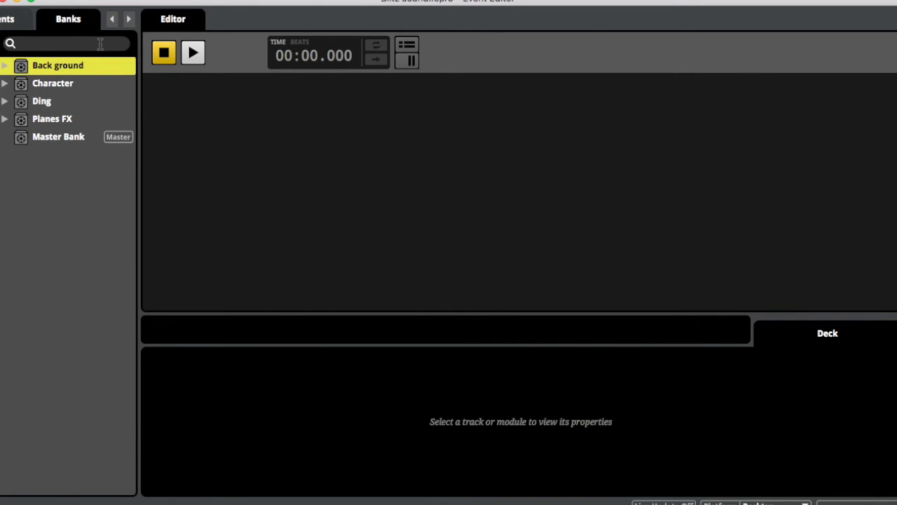
{"action": "left_click", "coordinate": [15, 16]}
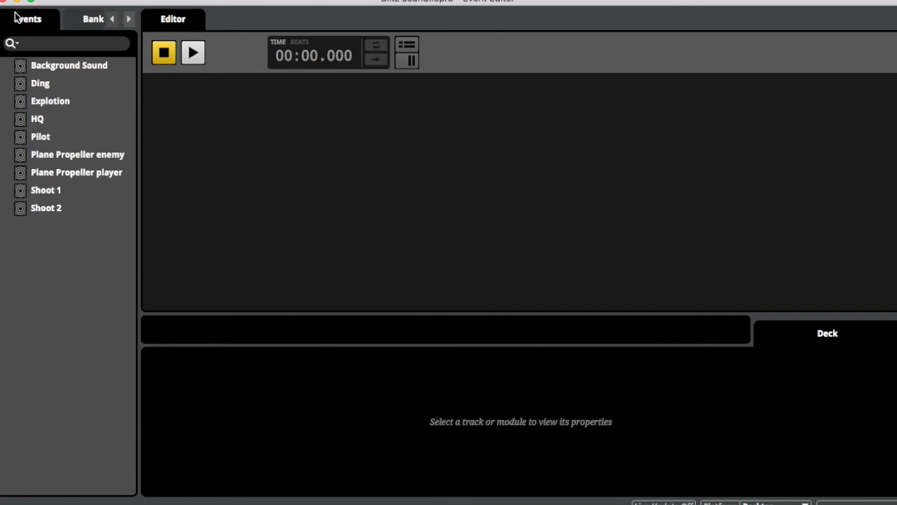
{"action": "left_click", "coordinate": [69, 23]}
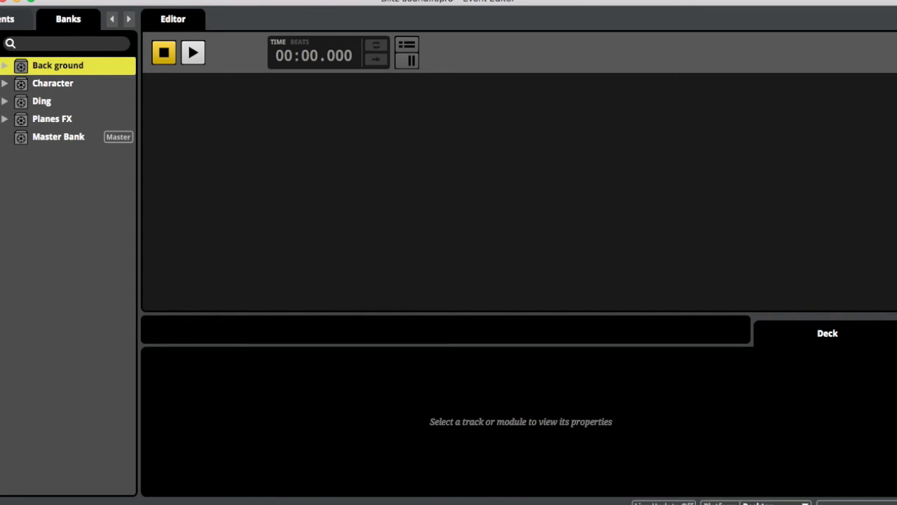
- Show the project's Build, Build All Platforms and Export GUIDs commands, and dismiss them without running any
{"action": "left_click", "coordinate": [115, 0]}
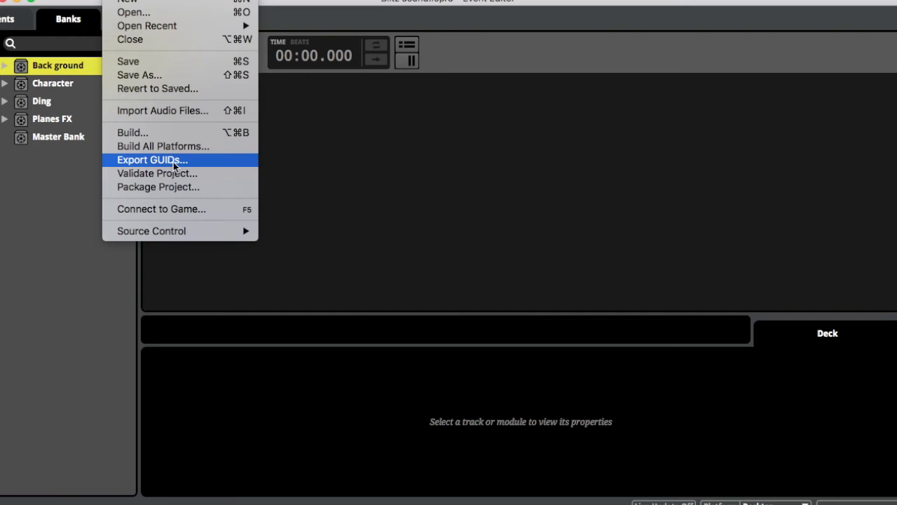
{"action": "left_click", "coordinate": [81, 172]}
{"action": "left_click", "coordinate": [119, 1]}
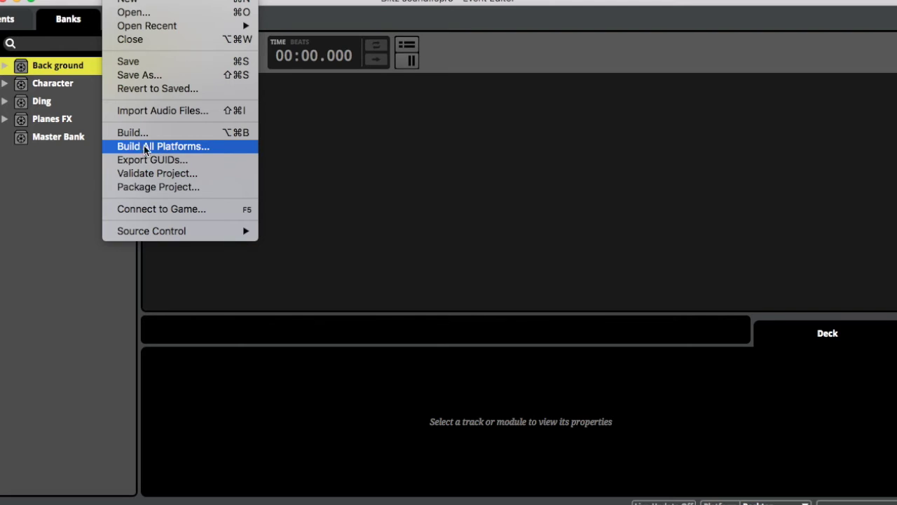
{"action": "left_click", "coordinate": [72, 188]}
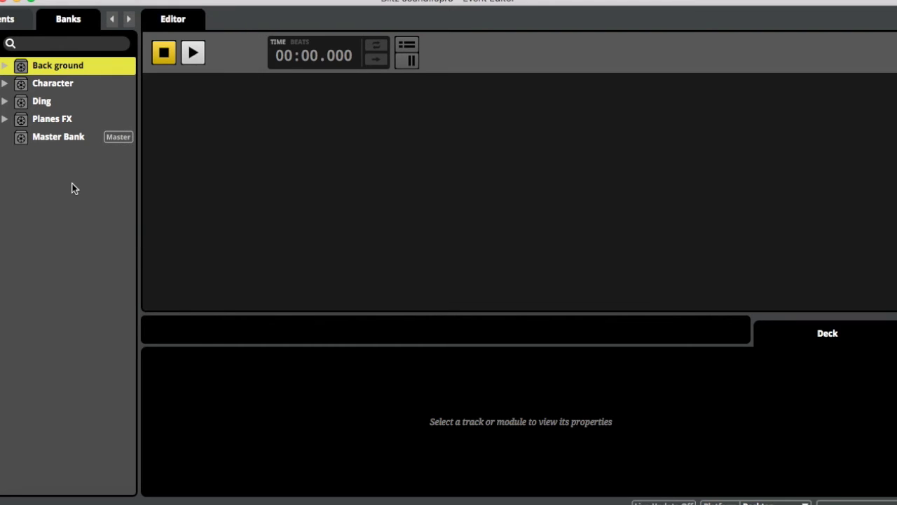
- Reopen the Background Sound event from the event list
{"action": "left_click", "coordinate": [18, 21]}
{"action": "left_click", "coordinate": [50, 84]}
{"action": "left_click", "coordinate": [55, 64]}
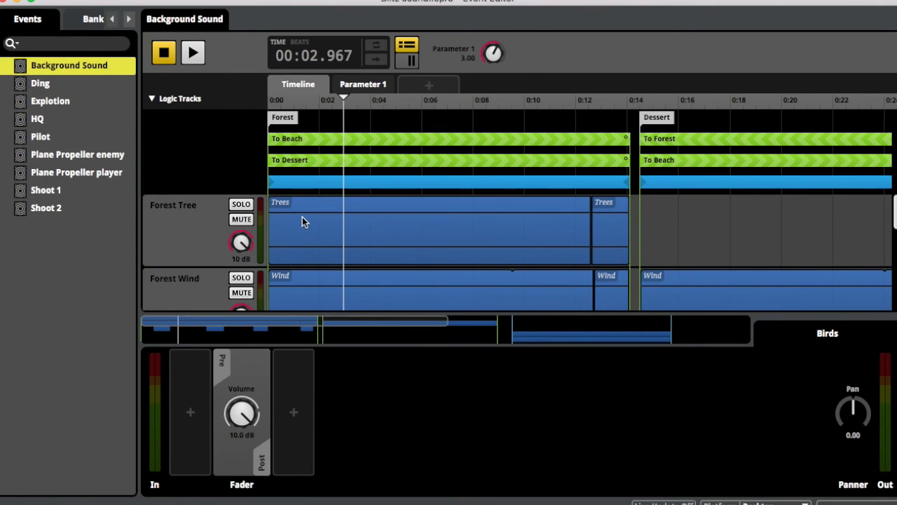
- Look over the event's tracks from Forest through Beach, and return the playhead to the start of the timeline
{"action": "scroll", "coordinate": [302, 216], "scroll_direction": "down", "scroll_amount": 3}
{"action": "scroll", "coordinate": [302, 219], "scroll_direction": "down", "scroll_amount": 5}
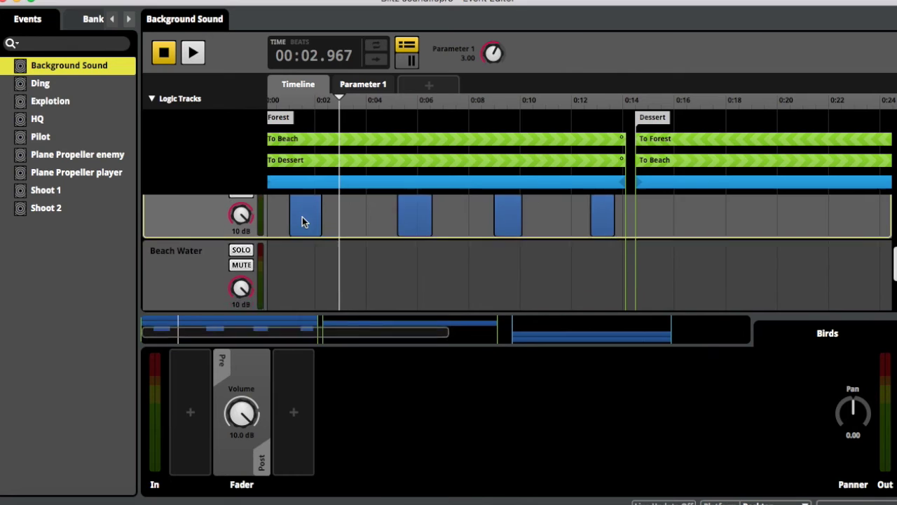
{"action": "scroll", "coordinate": [302, 218], "scroll_direction": "right", "scroll_amount": 5}
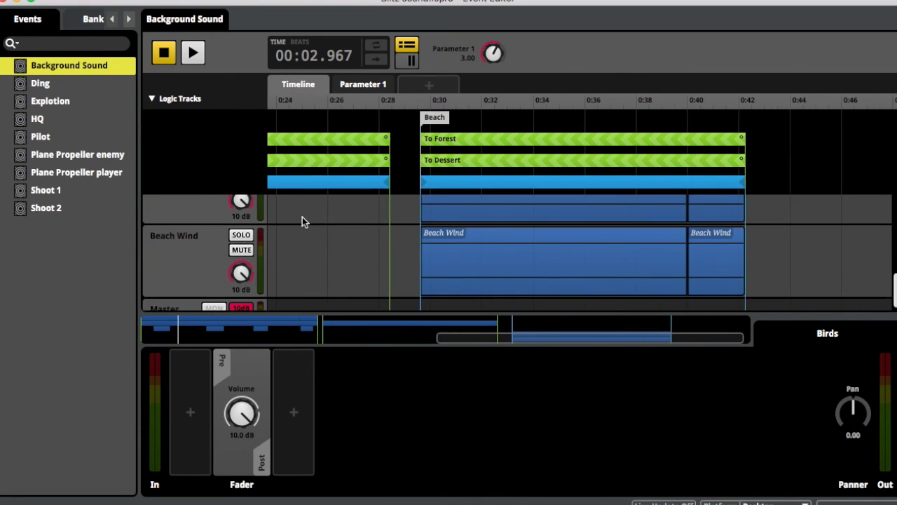
{"action": "scroll", "coordinate": [302, 219], "scroll_direction": "up", "scroll_amount": 5}
{"action": "scroll", "coordinate": [302, 222], "scroll_direction": "left", "scroll_amount": 5}
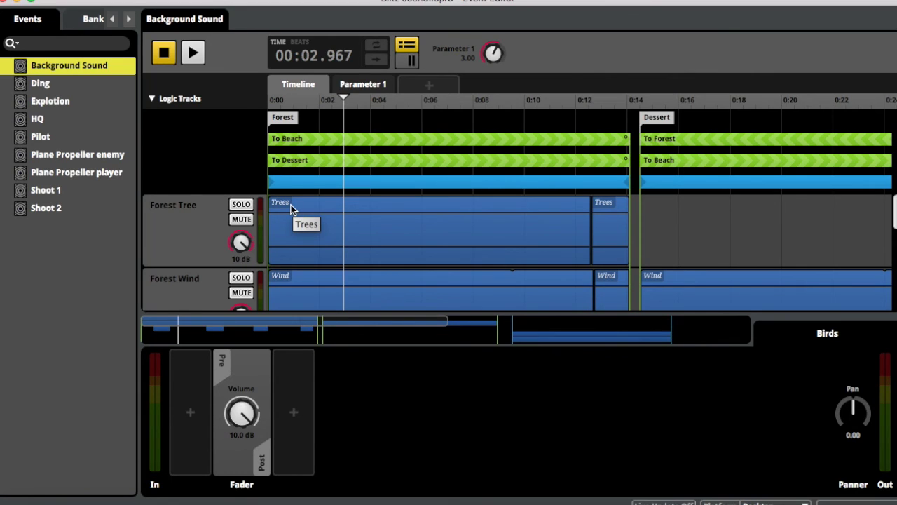
{"action": "key", "text": "Return"}
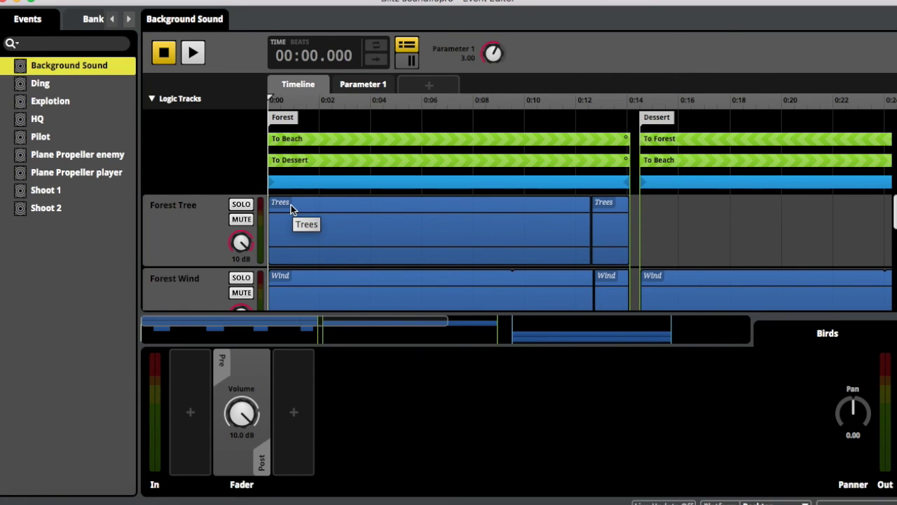